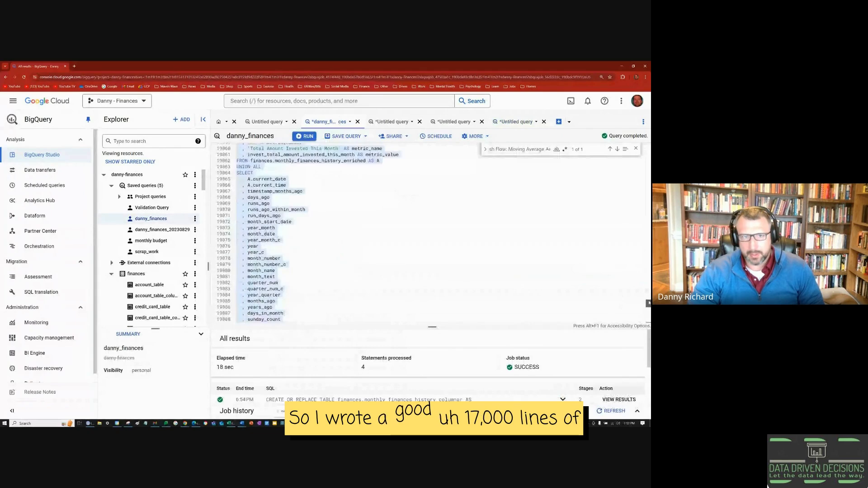
{"action": "left_click_drag", "start_coordinate": [648, 302], "coordinate": [648, 245]}
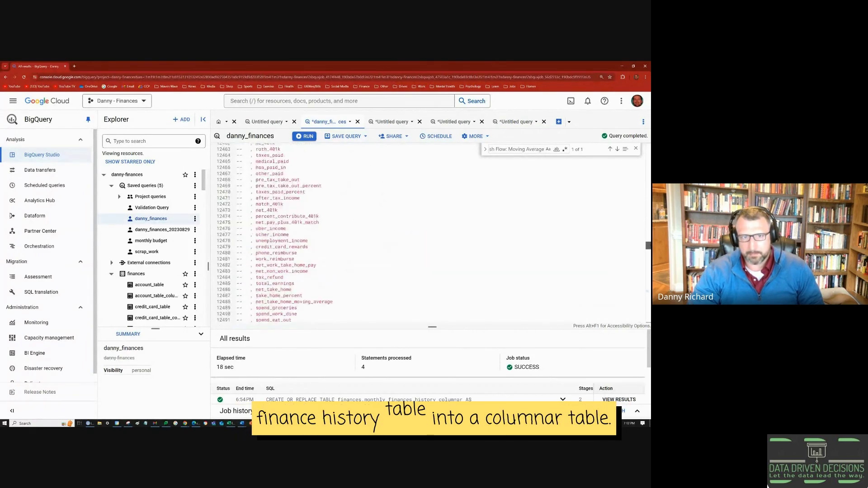
{"action": "scroll", "coordinate": [346, 252], "scroll_direction": "down", "scroll_amount": 1}
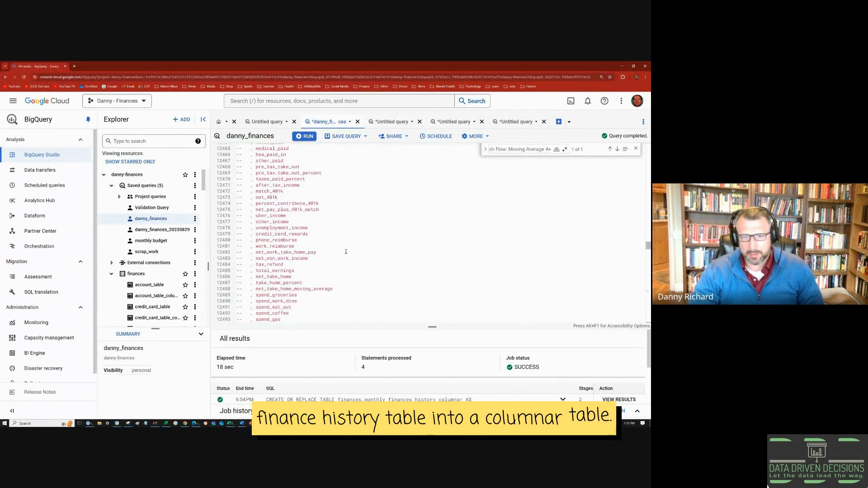
{"action": "scroll", "coordinate": [485, 266], "scroll_direction": "down", "scroll_amount": 18}
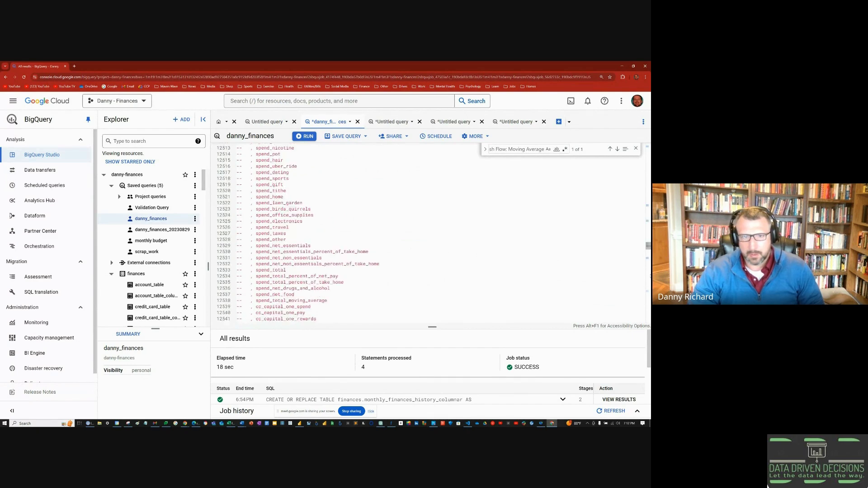
{"action": "left_click_drag", "start_coordinate": [649, 247], "coordinate": [649, 275]}
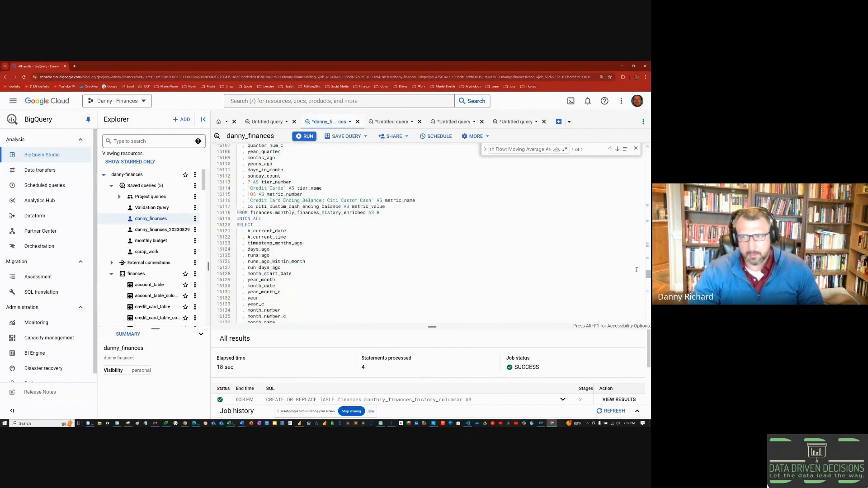
{"action": "scroll", "coordinate": [631, 153], "scroll_direction": "up", "scroll_amount": 4}
{"action": "left_click", "coordinate": [636, 149]}
{"action": "scroll", "coordinate": [470, 227], "scroll_direction": "up", "scroll_amount": 9}
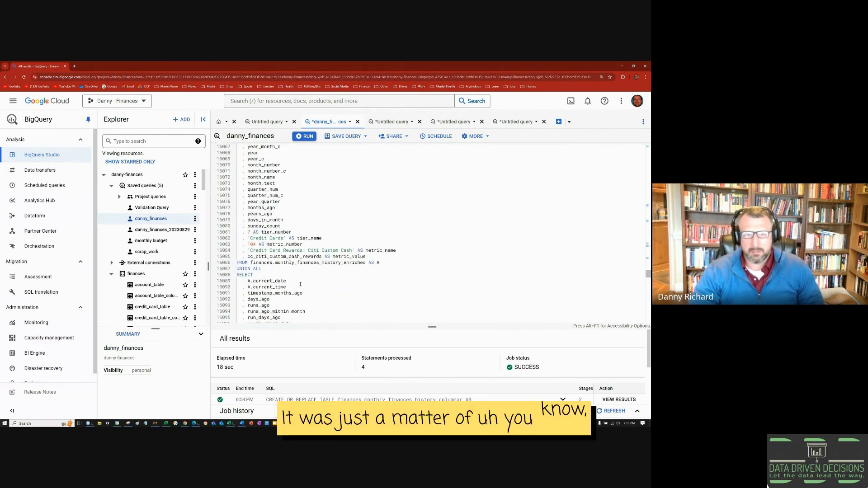
{"action": "scroll", "coordinate": [388, 301], "scroll_direction": "up", "scroll_amount": 2}
{"action": "left_click_drag", "start_coordinate": [387, 301], "coordinate": [333, 260]}
{"action": "scroll", "coordinate": [334, 260], "scroll_direction": "up", "scroll_amount": 3}
{"action": "scroll", "coordinate": [333, 260], "scroll_direction": "down", "scroll_amount": 3}
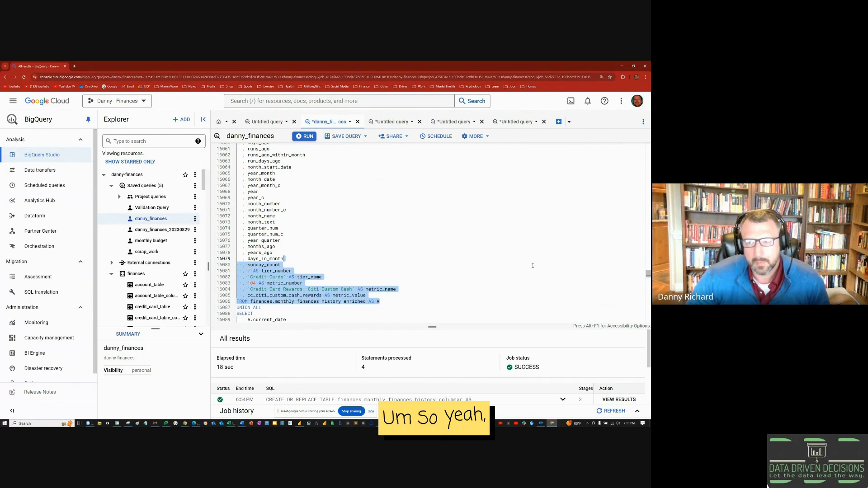
{"action": "scroll", "coordinate": [466, 275], "scroll_direction": "down", "scroll_amount": 10}
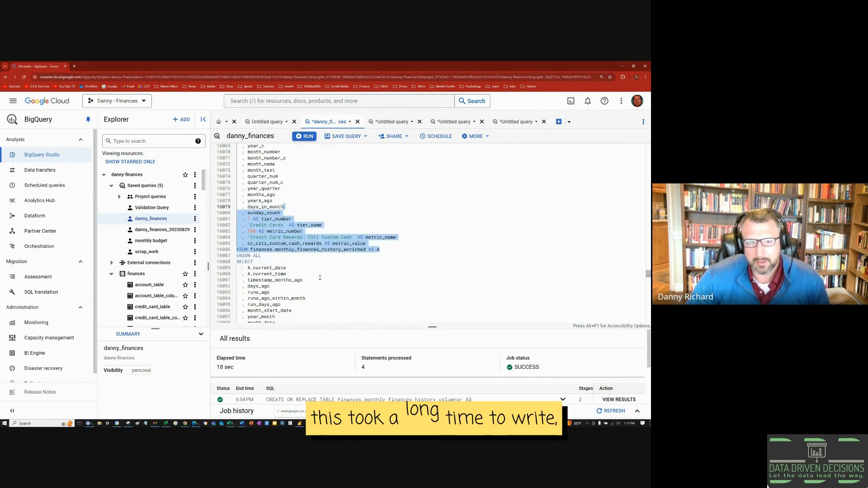
{"action": "scroll", "coordinate": [325, 281], "scroll_direction": "down", "scroll_amount": 10}
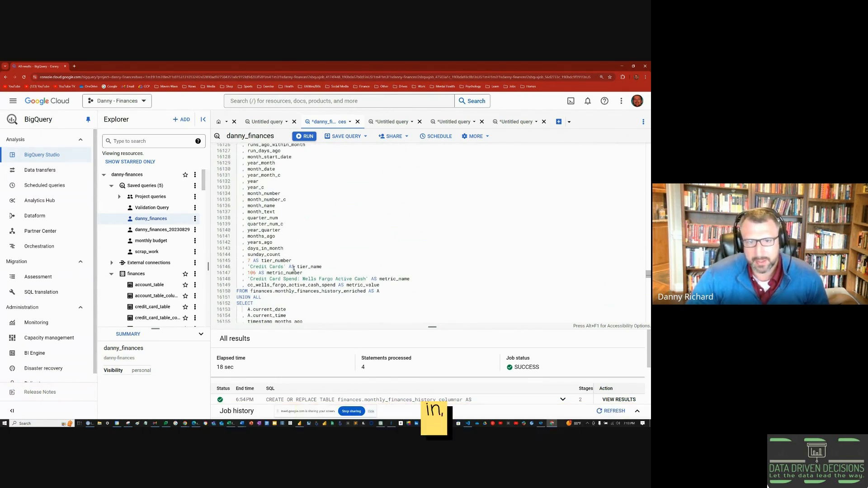
{"action": "scroll", "coordinate": [293, 268], "scroll_direction": "down", "scroll_amount": 1}
{"action": "scroll", "coordinate": [294, 267], "scroll_direction": "down", "scroll_amount": 4}
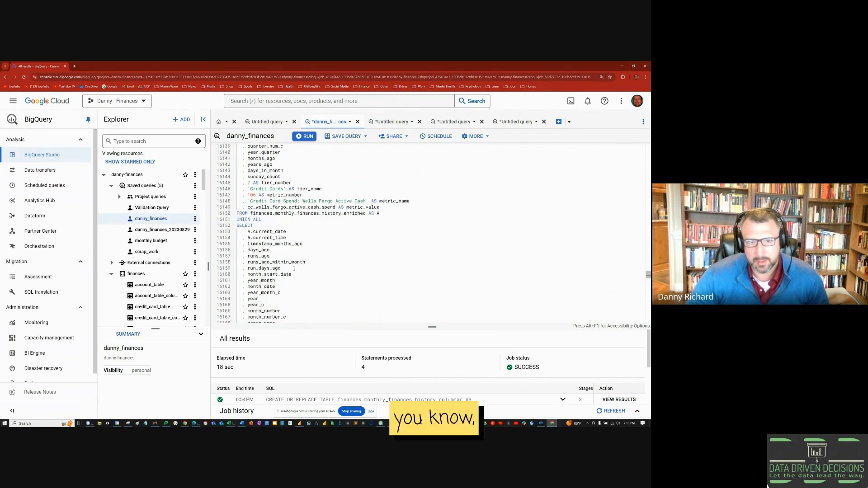
{"action": "scroll", "coordinate": [294, 269], "scroll_direction": "down", "scroll_amount": 6}
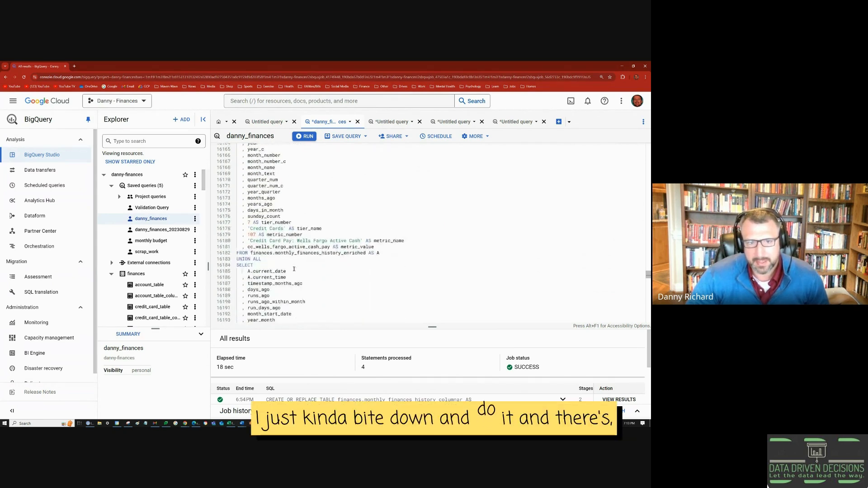
{"action": "scroll", "coordinate": [294, 269], "scroll_direction": "down", "scroll_amount": 4}
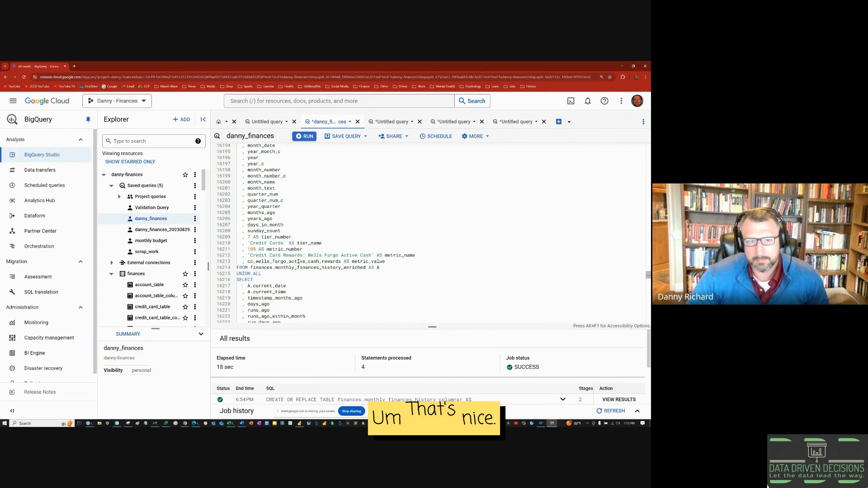
{"action": "scroll", "coordinate": [300, 267], "scroll_direction": "down", "scroll_amount": 3}
Step: Scroll through the end of the finished BigQuery columnar query, then switch to the Power BI Desktop report
{"action": "left_click_drag", "start_coordinate": [648, 275], "coordinate": [648, 323]}
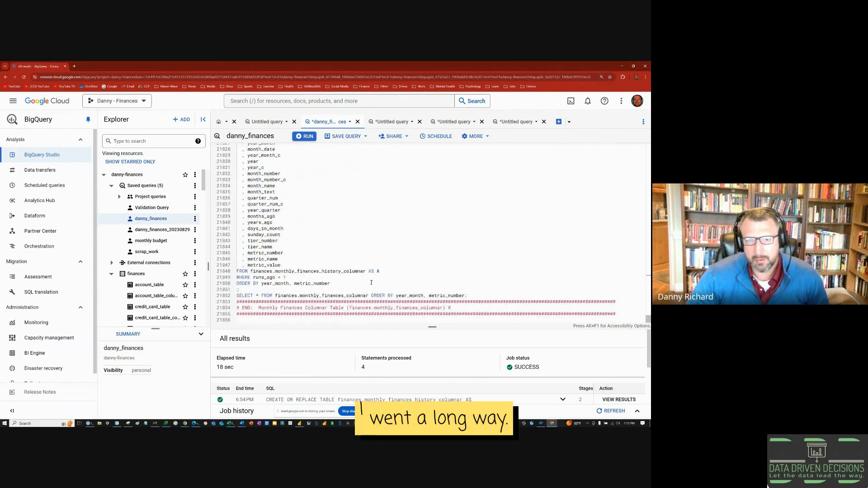
{"action": "scroll", "coordinate": [320, 268], "scroll_direction": "up", "scroll_amount": 4}
{"action": "scroll", "coordinate": [311, 265], "scroll_direction": "up", "scroll_amount": 3}
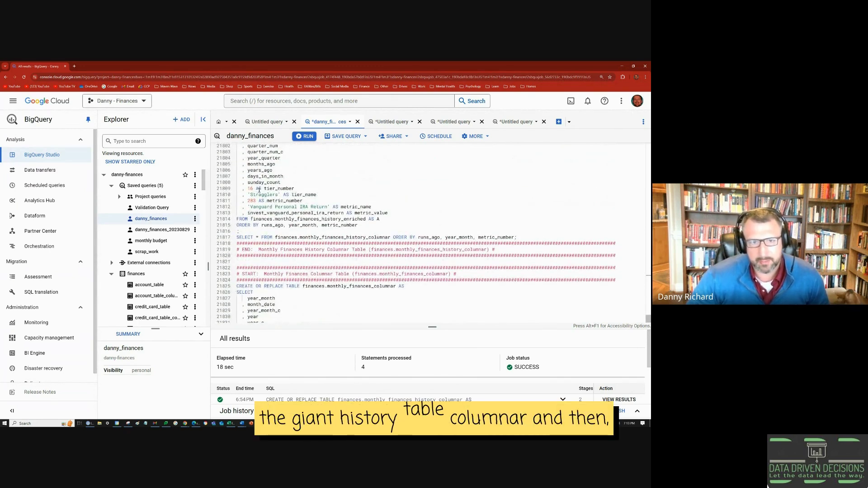
{"action": "scroll", "coordinate": [261, 266], "scroll_direction": "down", "scroll_amount": 1}
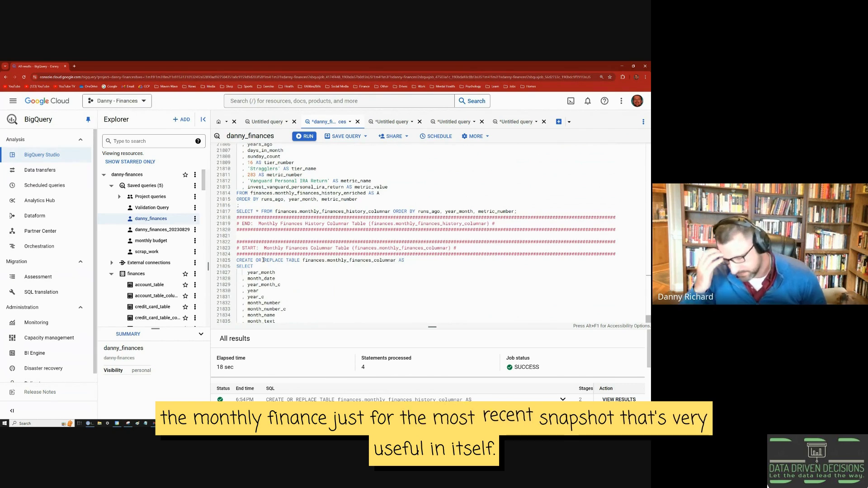
{"action": "scroll", "coordinate": [263, 260], "scroll_direction": "down", "scroll_amount": 4}
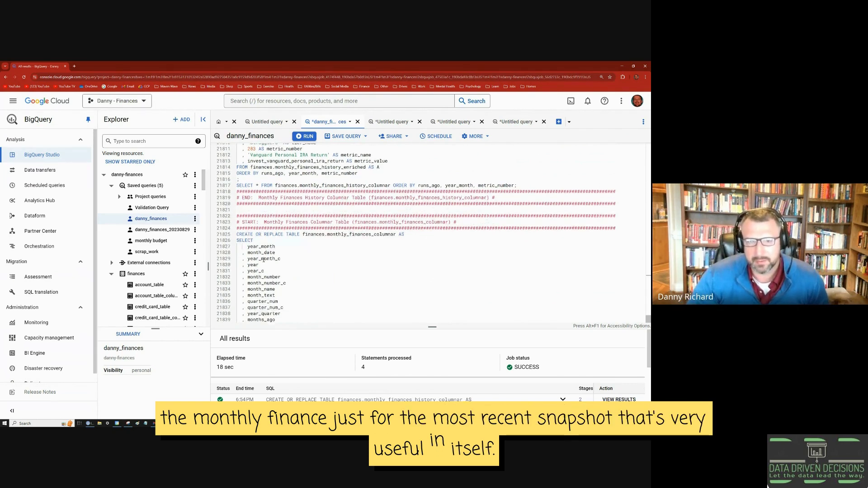
{"action": "scroll", "coordinate": [261, 242], "scroll_direction": "down", "scroll_amount": 2}
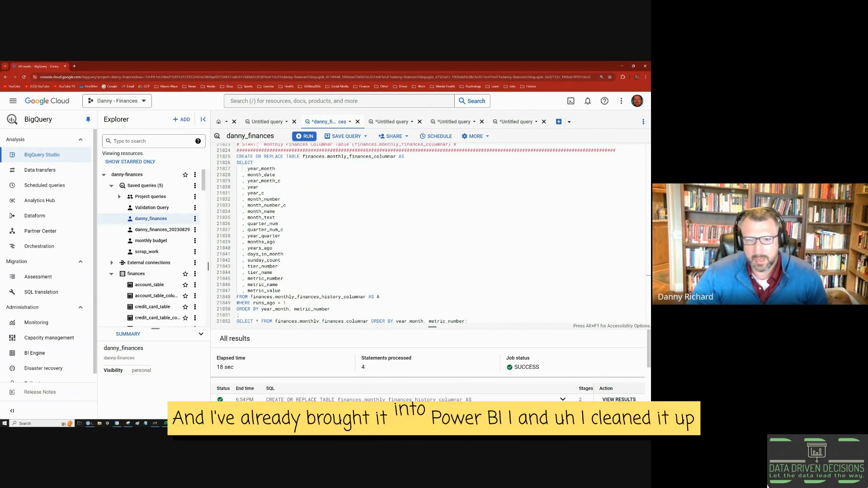
{"action": "left_click", "coordinate": [235, 423]}
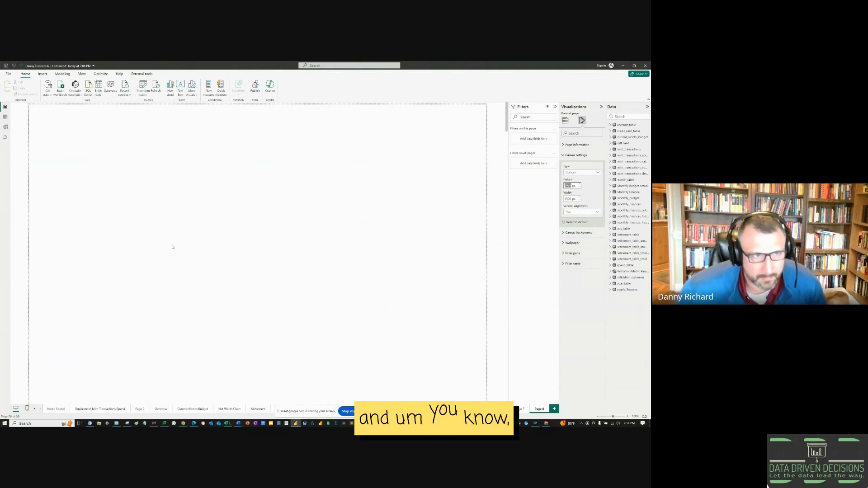
Step: Inspect the columnar history table in Table view, then expand monthly_finances_columnar in the Data pane
{"action": "left_click", "coordinate": [6, 118]}
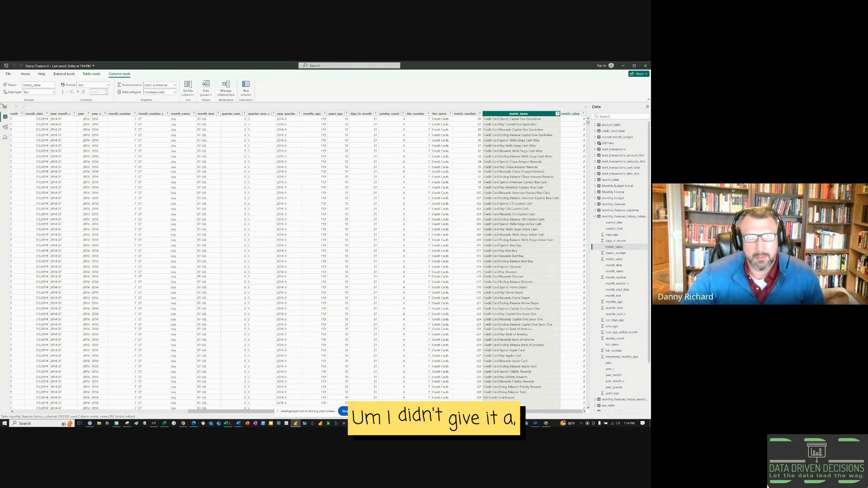
{"action": "left_click", "coordinate": [5, 107]}
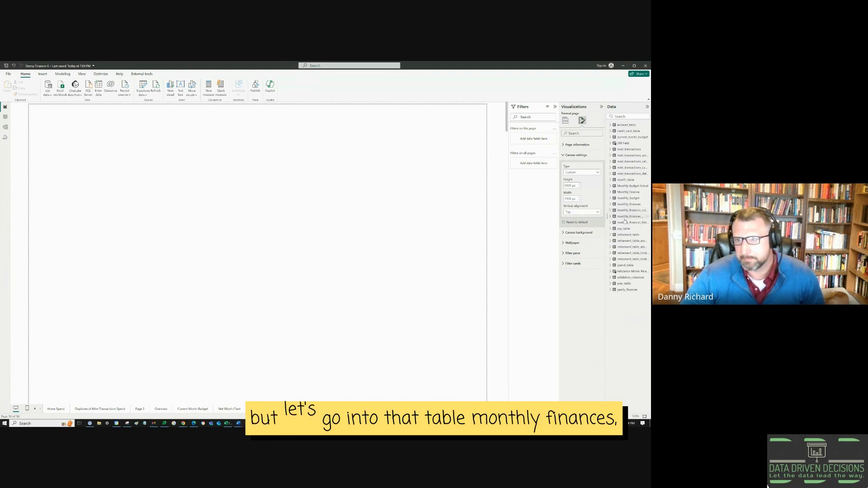
{"action": "left_click", "coordinate": [609, 211]}
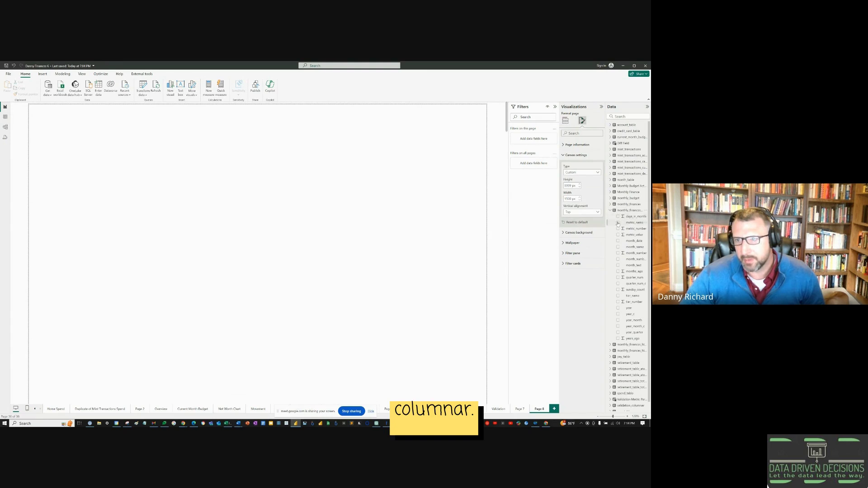
Step: Add metric_name and tier_name to a new table visual and enlarge it on the page
{"action": "left_click", "coordinate": [618, 223]}
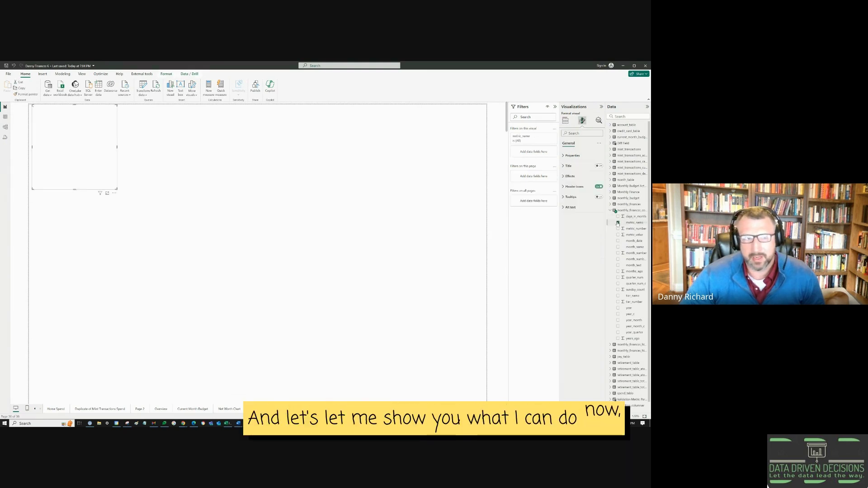
{"action": "left_click", "coordinate": [626, 297]}
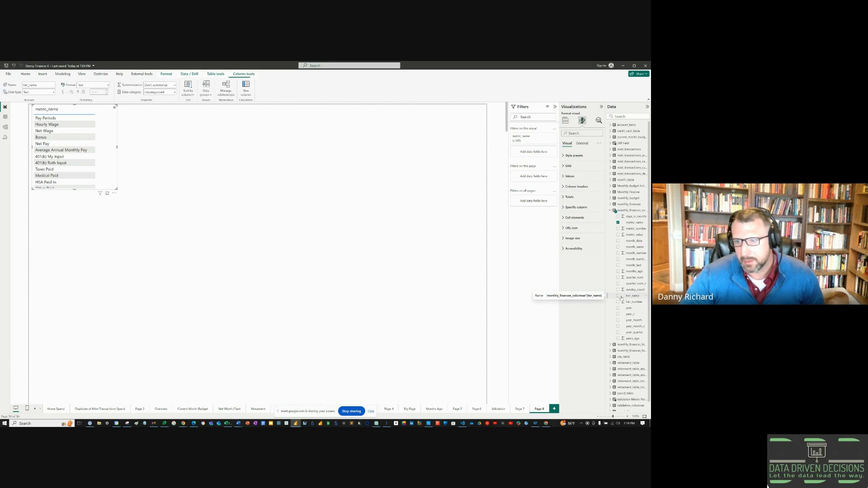
{"action": "left_click", "coordinate": [618, 296]}
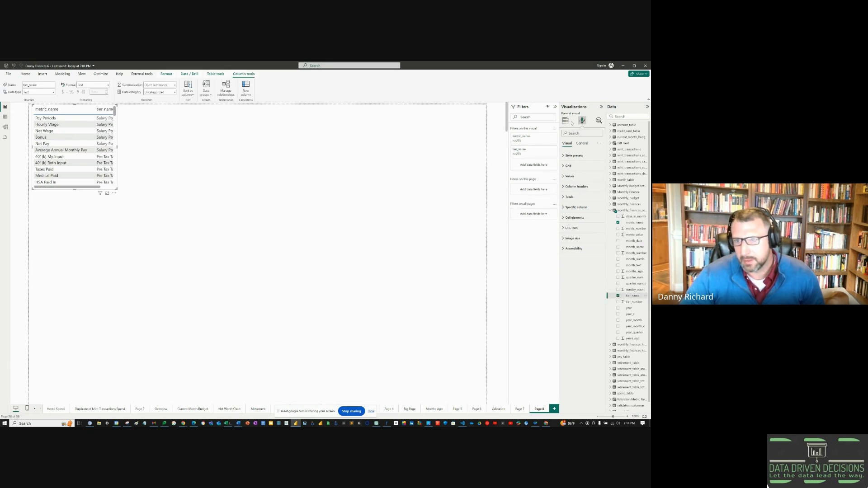
{"action": "left_click", "coordinate": [565, 120]}
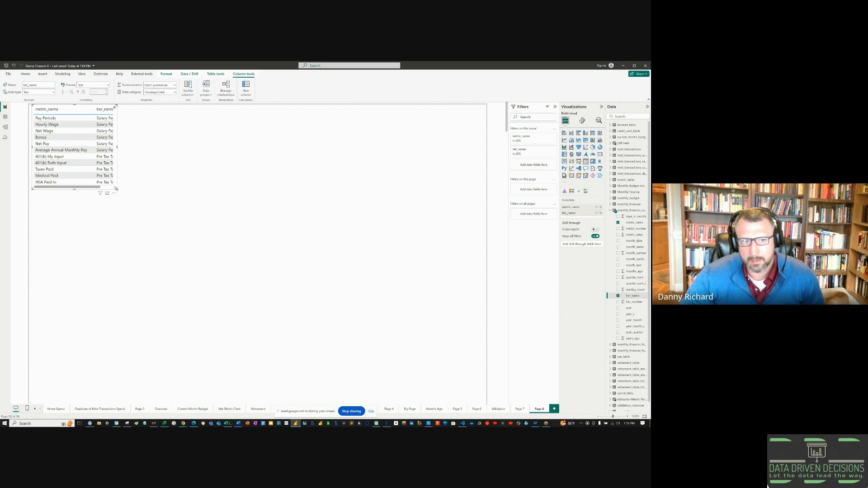
{"action": "left_click_drag", "start_coordinate": [116, 189], "coordinate": [345, 356]}
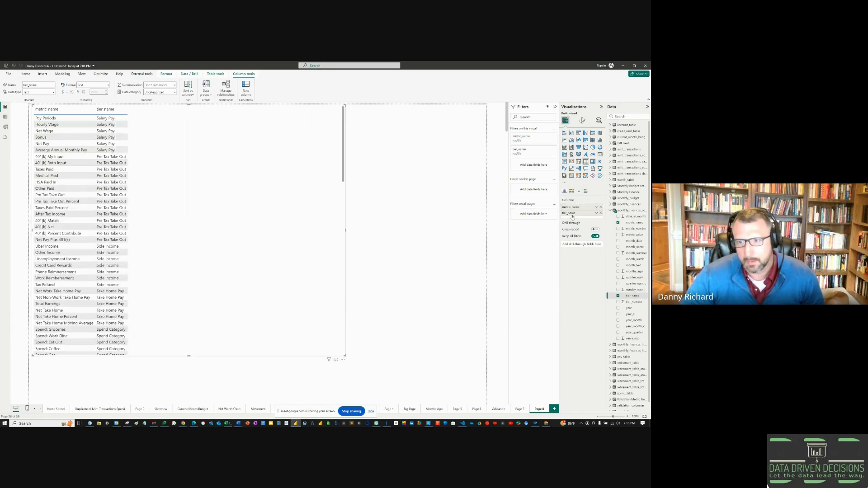
Step: Convert the table to a wider matrix with metric_name rows nested under tier_name
{"action": "left_click_drag", "start_coordinate": [571, 208], "coordinate": [571, 214]}
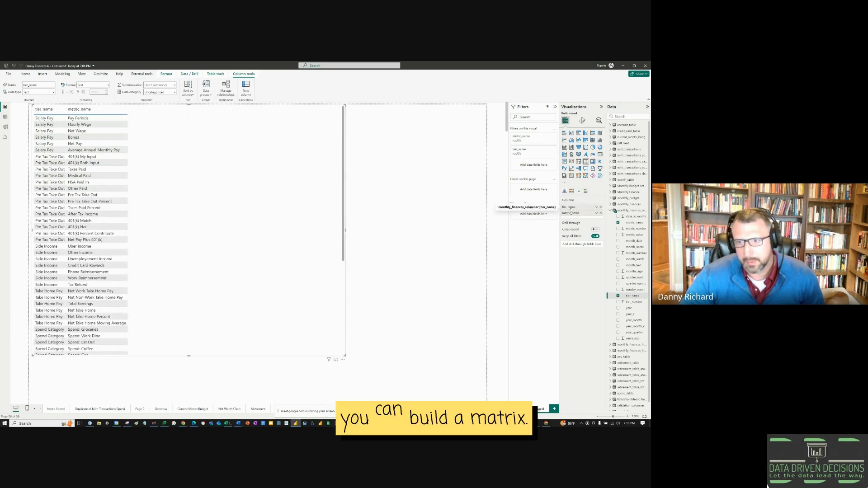
{"action": "left_click", "coordinate": [592, 161]}
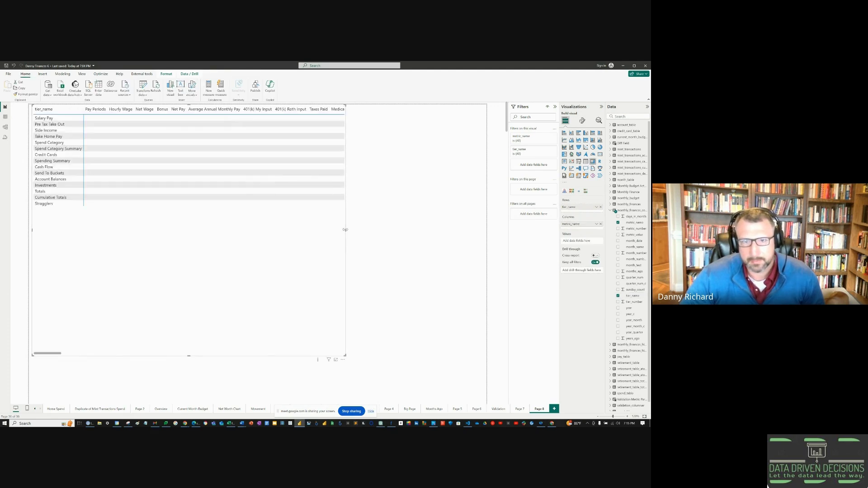
{"action": "left_click_drag", "start_coordinate": [345, 230], "coordinate": [460, 235]}
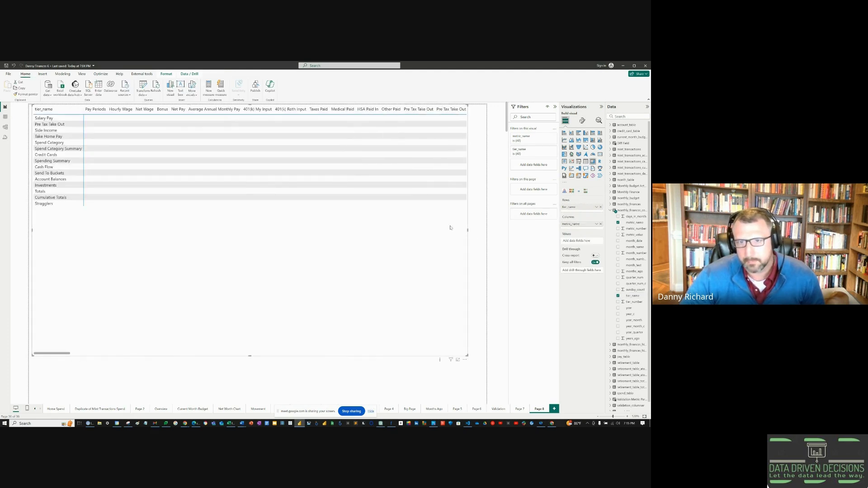
{"action": "left_click_drag", "start_coordinate": [581, 225], "coordinate": [581, 216]}
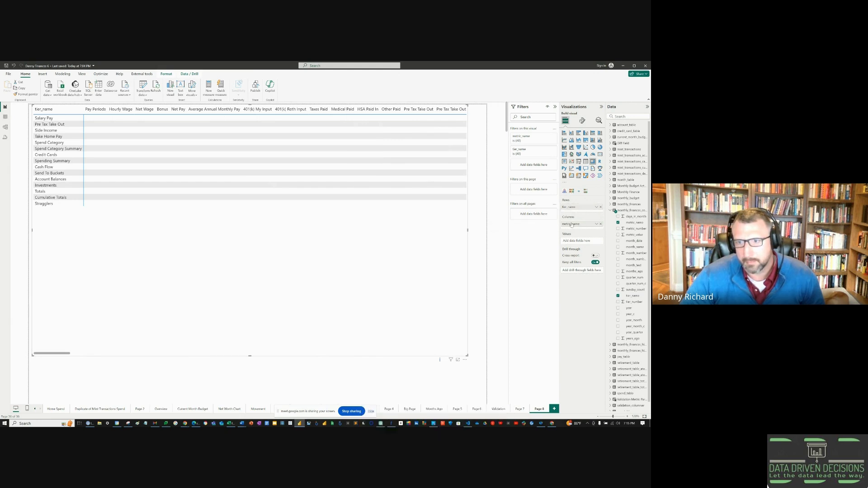
{"action": "left_click_drag", "start_coordinate": [570, 213], "coordinate": [571, 214]}
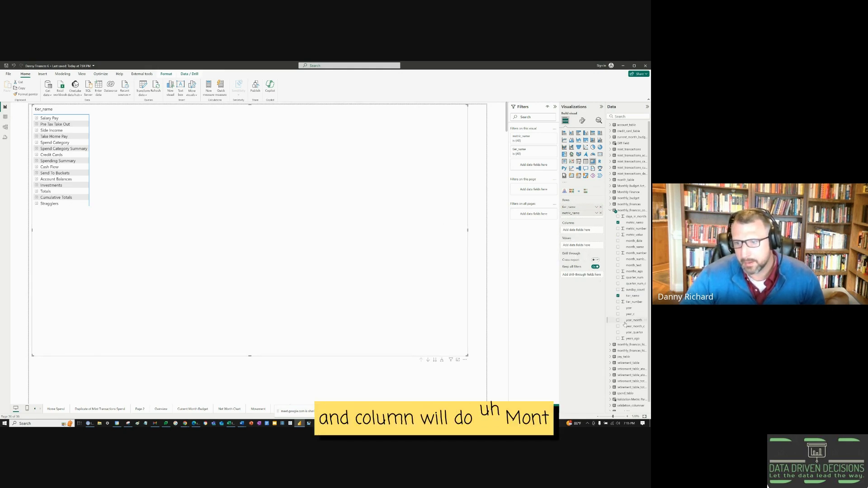
Step: Put year_month in Columns and metric_value in Values, expand Salary Pay, and scroll to later months
{"action": "left_click_drag", "start_coordinate": [616, 305], "coordinate": [577, 233]}
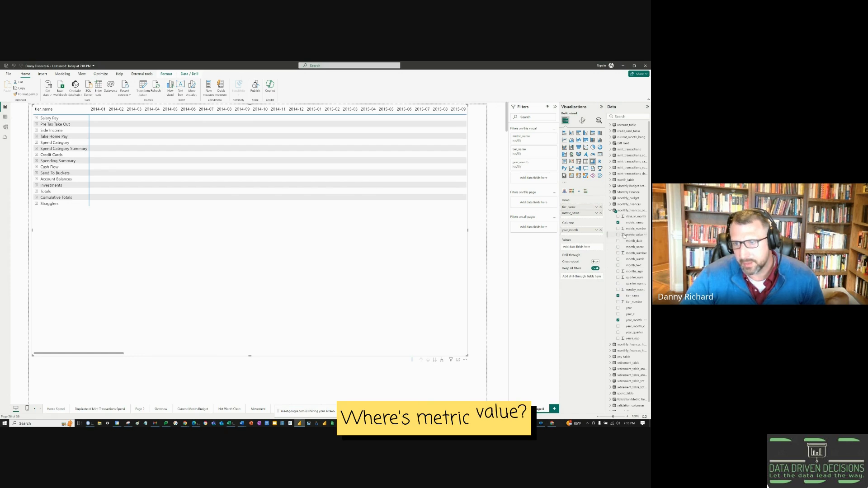
{"action": "left_click_drag", "start_coordinate": [634, 234], "coordinate": [568, 246]}
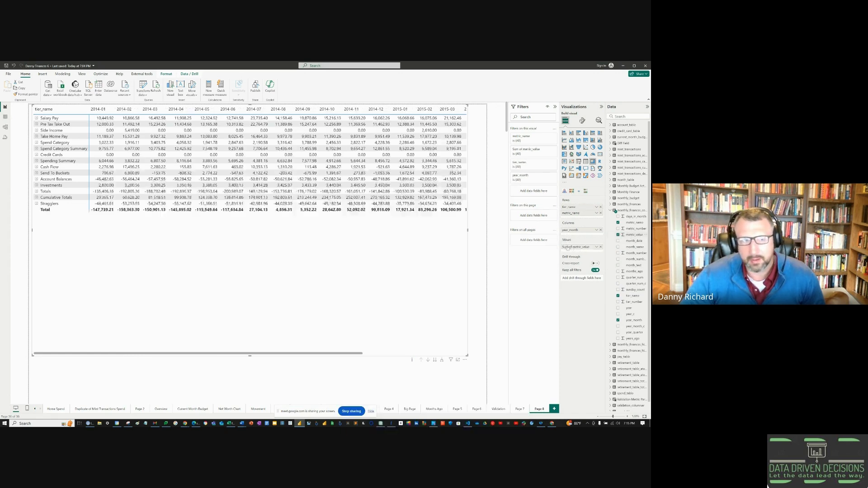
{"action": "left_click", "coordinate": [36, 118]}
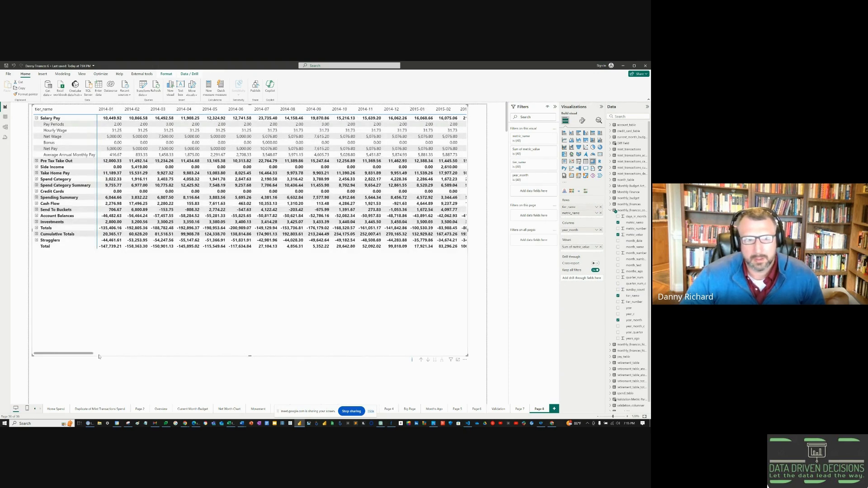
{"action": "left_click_drag", "start_coordinate": [88, 353], "coordinate": [354, 353]}
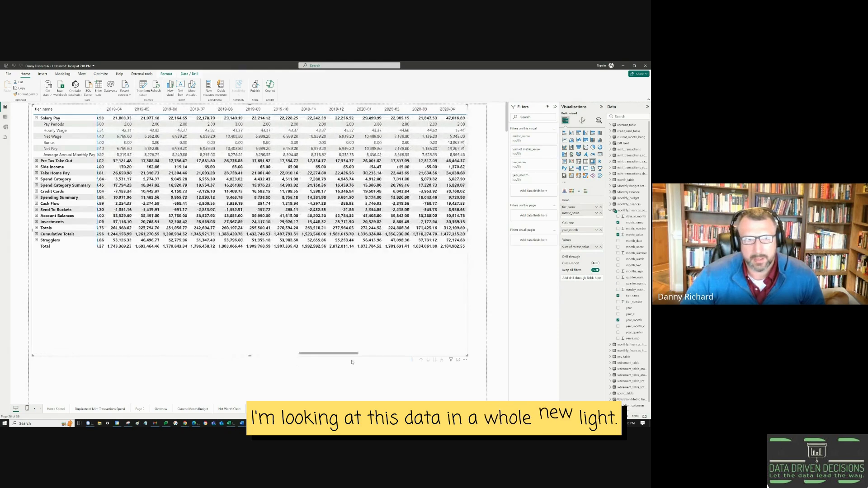
Step: Remove tier_name from the matrix rows so every metric is listed directly
{"action": "left_click", "coordinate": [600, 207]}
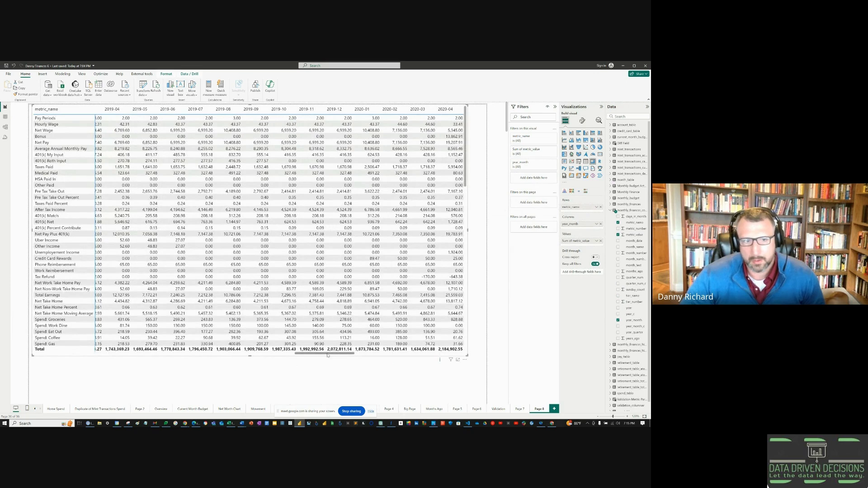
{"action": "left_click_drag", "start_coordinate": [327, 355], "coordinate": [64, 354]}
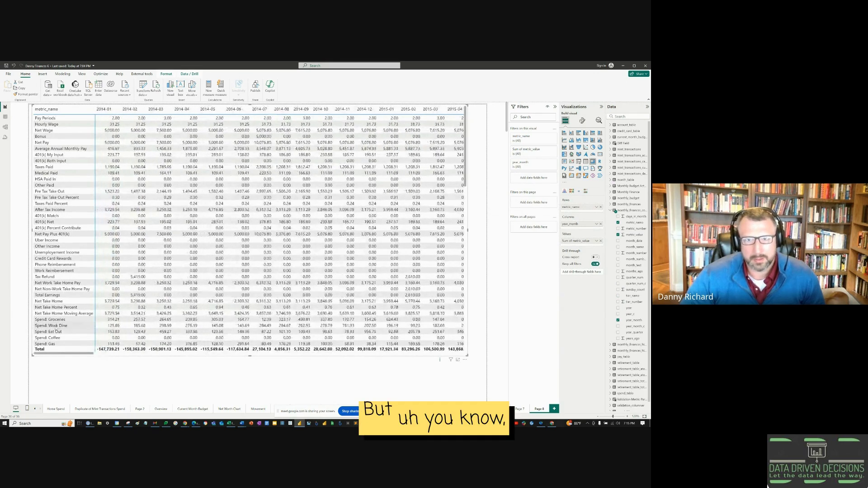
{"action": "scroll", "coordinate": [210, 203], "scroll_direction": "down", "scroll_amount": 15}
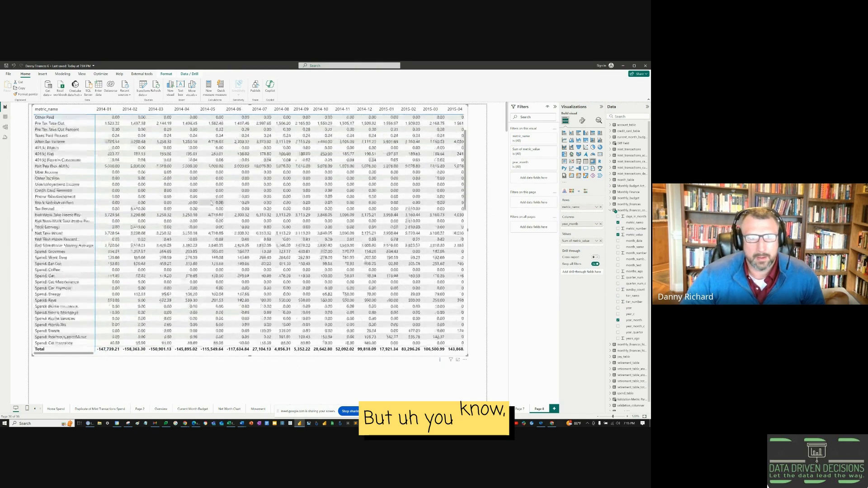
{"action": "scroll", "coordinate": [214, 203], "scroll_direction": "down", "scroll_amount": 10}
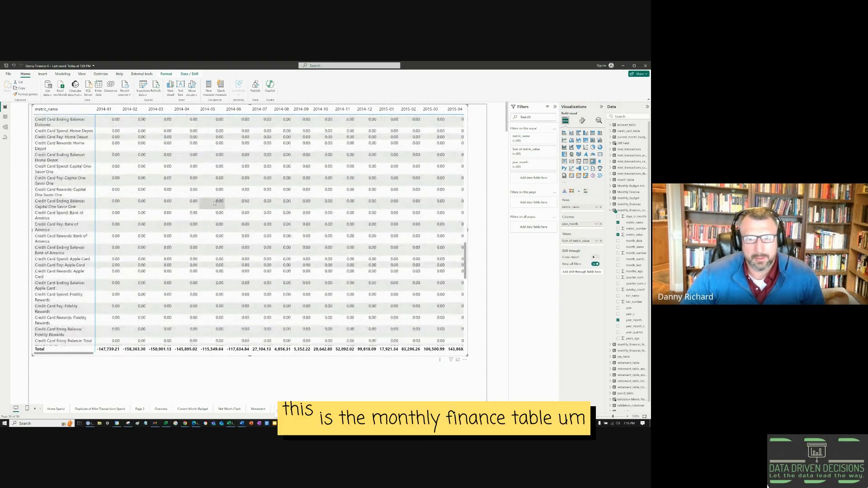
{"action": "scroll", "coordinate": [214, 204], "scroll_direction": "up", "scroll_amount": 10}
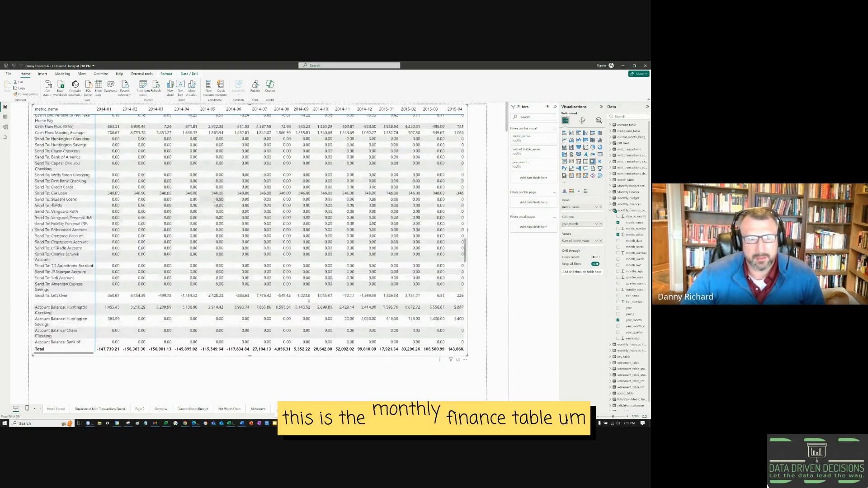
{"action": "scroll", "coordinate": [214, 204], "scroll_direction": "up", "scroll_amount": 15}
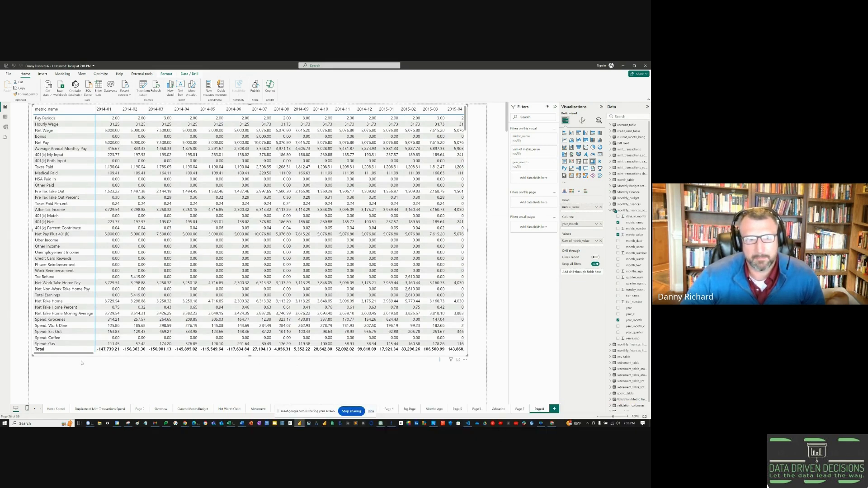
{"action": "left_click_drag", "start_coordinate": [79, 355], "coordinate": [438, 352]}
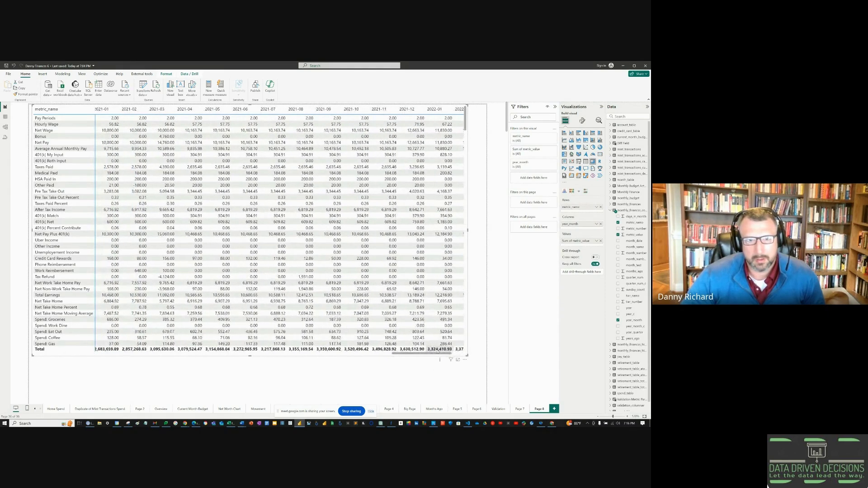
Step: Widen the metric_name column and duplicate the matrix with Ctrl+C and Ctrl+V
{"action": "scroll", "coordinate": [326, 303], "scroll_direction": "down", "scroll_amount": 15}
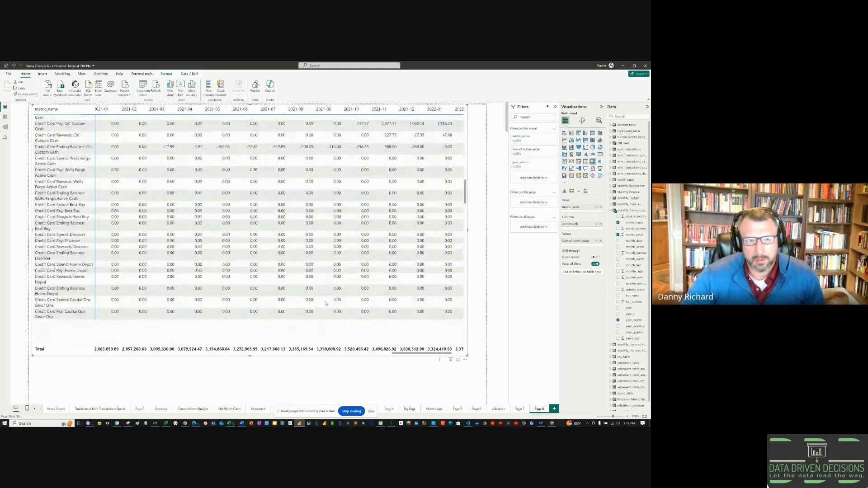
{"action": "scroll", "coordinate": [326, 303], "scroll_direction": "down", "scroll_amount": 10}
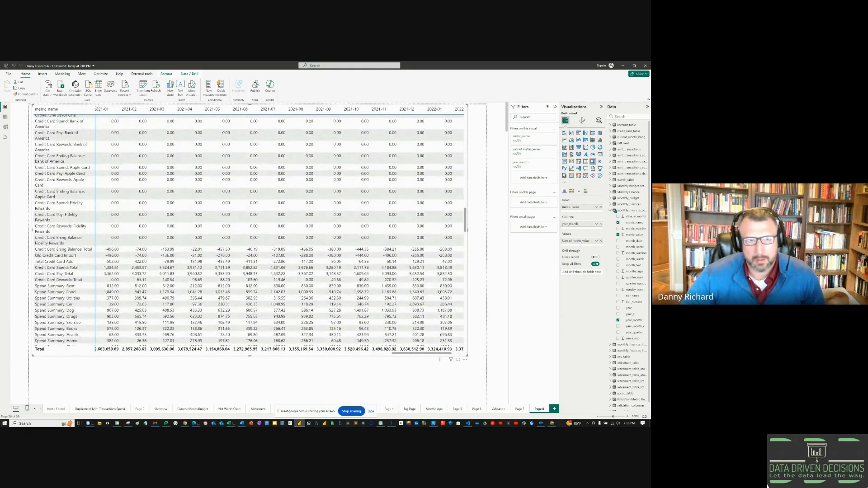
{"action": "left_click_drag", "start_coordinate": [94, 109], "coordinate": [136, 110]}
{"action": "scroll", "coordinate": [293, 286], "scroll_direction": "down", "scroll_amount": 5}
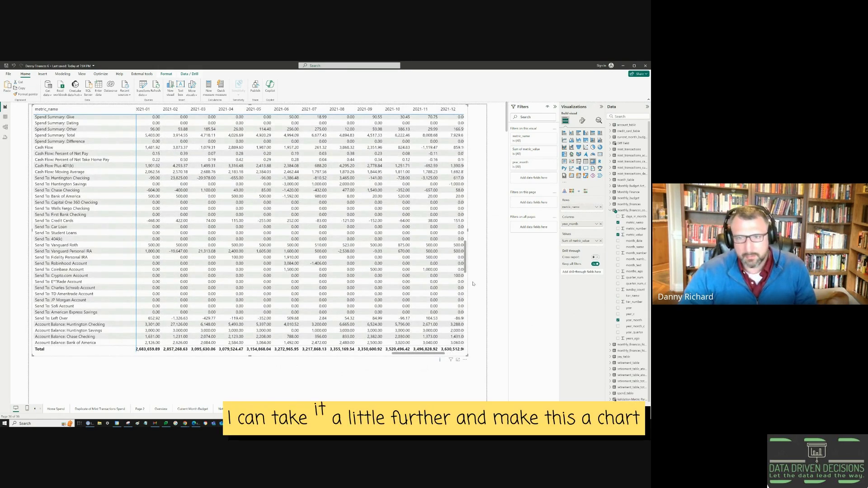
{"action": "key", "text": "ctrl+c"}
{"action": "key", "text": "ctrl+v"}
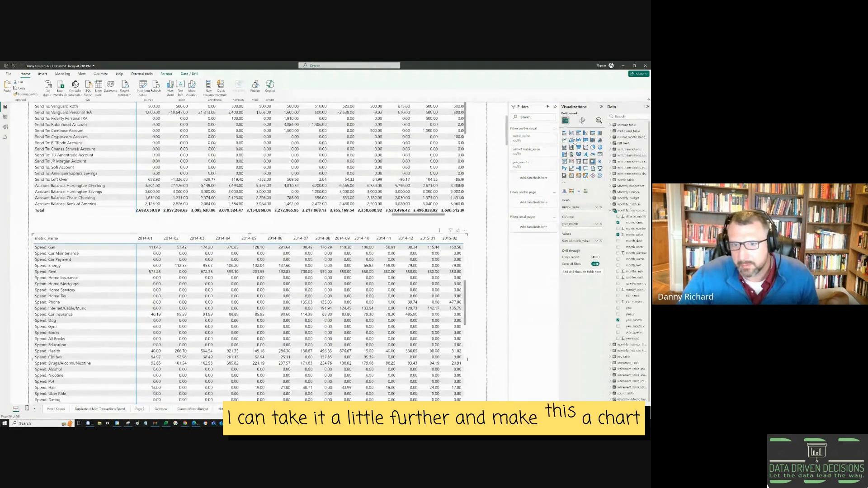
Step: Make the pasted matrix an area chart on year_month, filtered to Credit Card Spend: Chase Amazon Rewards
{"action": "left_click", "coordinate": [574, 140]}
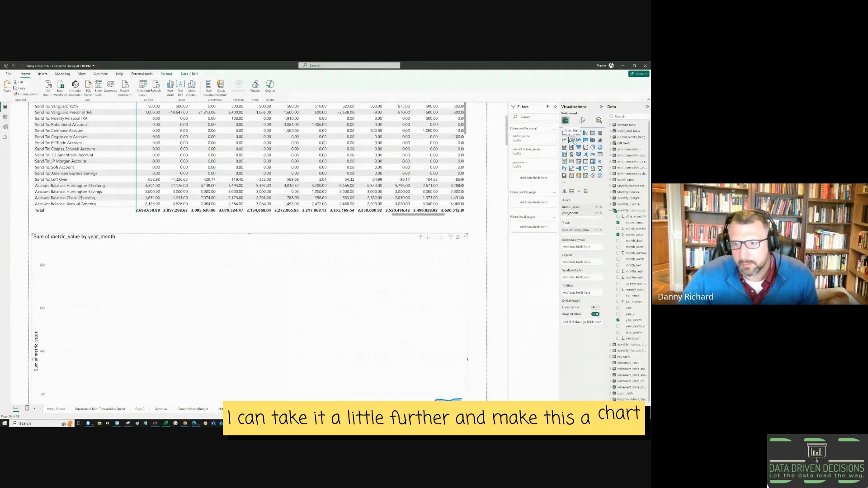
{"action": "left_click", "coordinate": [601, 207]}
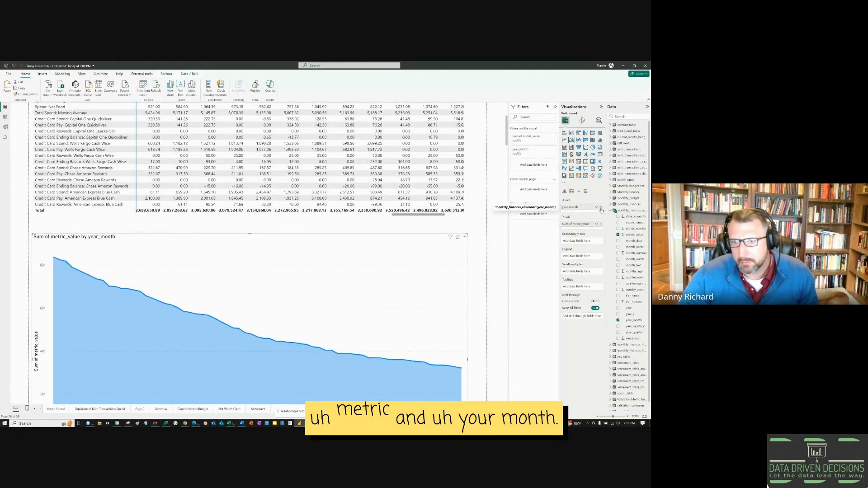
{"action": "left_click", "coordinate": [601, 208]}
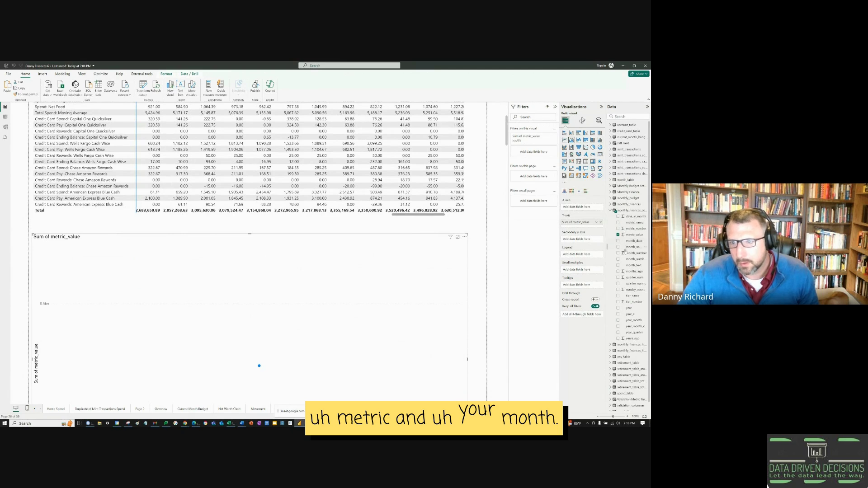
{"action": "left_click_drag", "start_coordinate": [632, 321], "coordinate": [583, 208]}
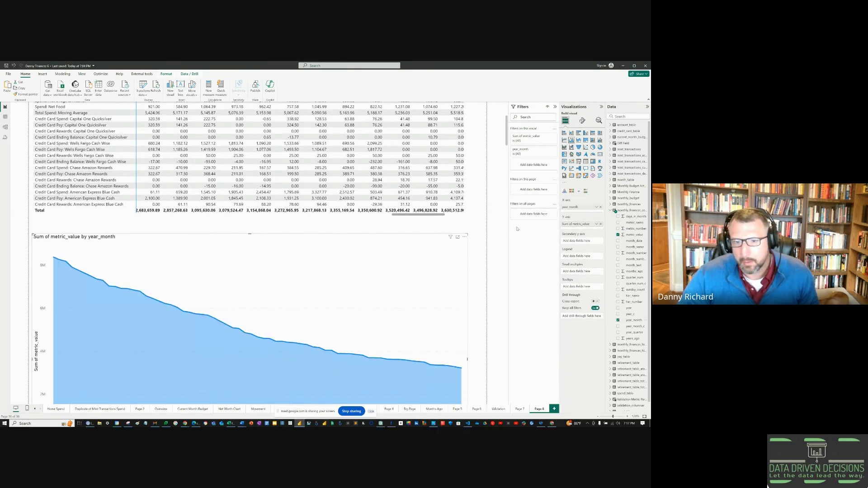
{"action": "left_click", "coordinate": [66, 168]}
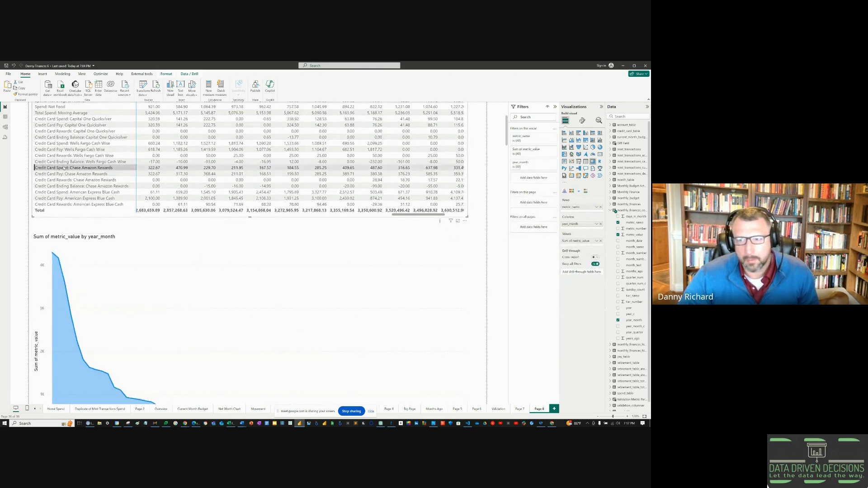
Step: Cross-filter the chart through Chase Amazon and Wells Fargo Cash Wise rows, ending on Spend: Dog
{"action": "scroll", "coordinate": [63, 168], "scroll_direction": "down", "scroll_amount": 3}
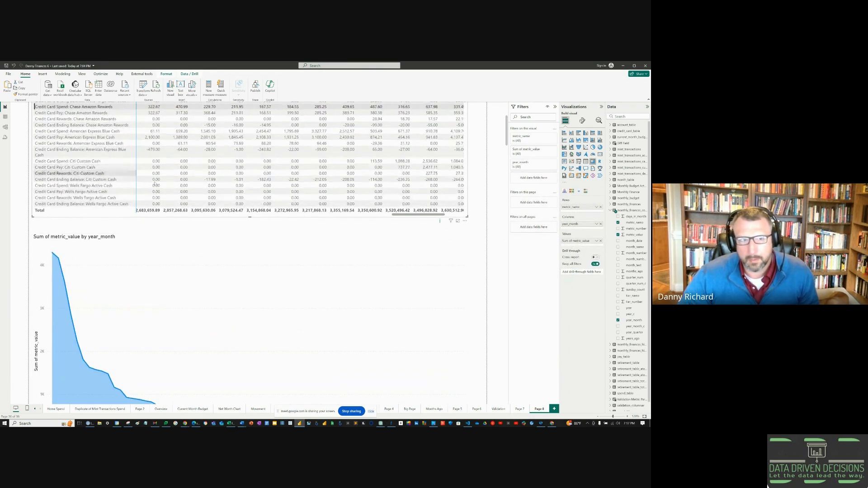
{"action": "scroll", "coordinate": [484, 236], "scroll_direction": "down", "scroll_amount": 2}
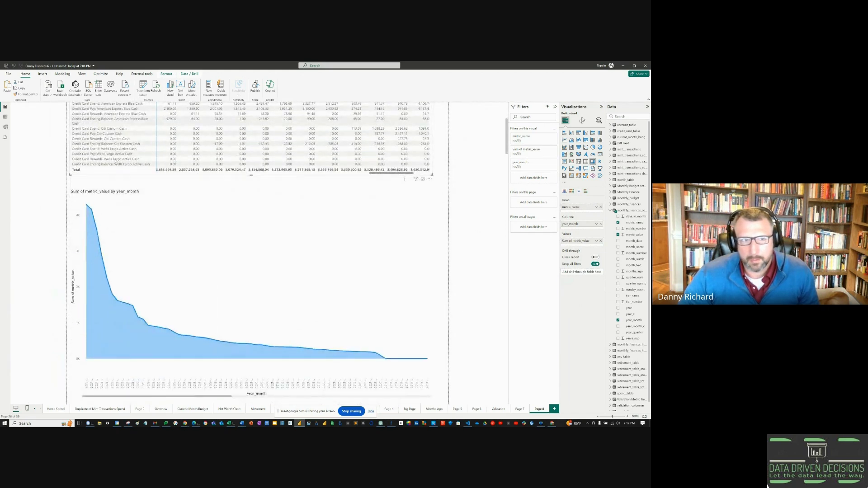
{"action": "scroll", "coordinate": [101, 145], "scroll_direction": "up", "scroll_amount": 2}
{"action": "left_click", "coordinate": [93, 145]}
{"action": "left_click", "coordinate": [89, 135]}
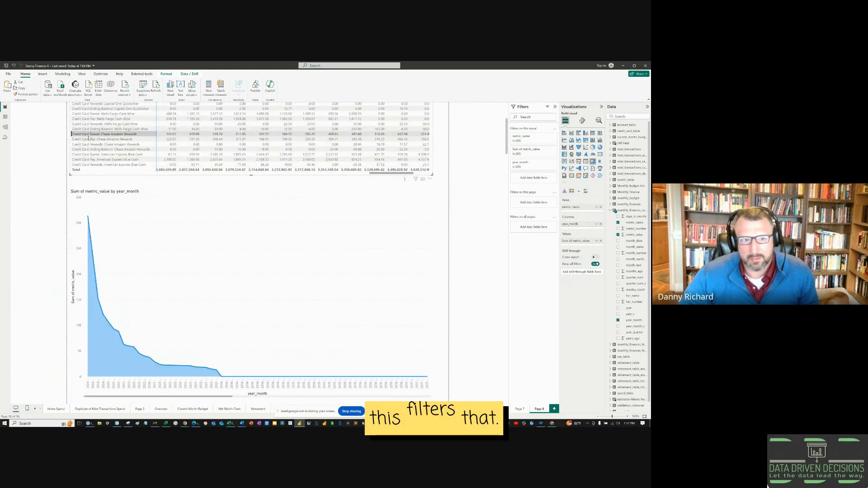
{"action": "left_click", "coordinate": [93, 124]}
{"action": "scroll", "coordinate": [95, 128], "scroll_direction": "up", "scroll_amount": 4}
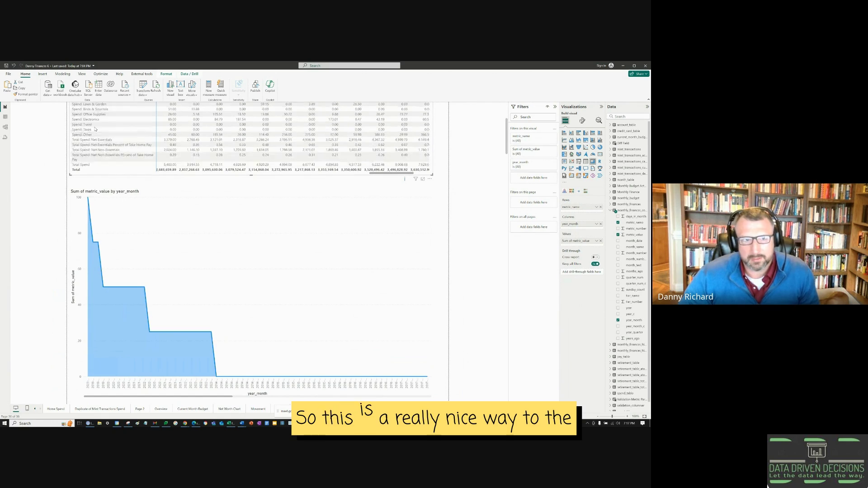
{"action": "scroll", "coordinate": [99, 137], "scroll_direction": "up", "scroll_amount": 3}
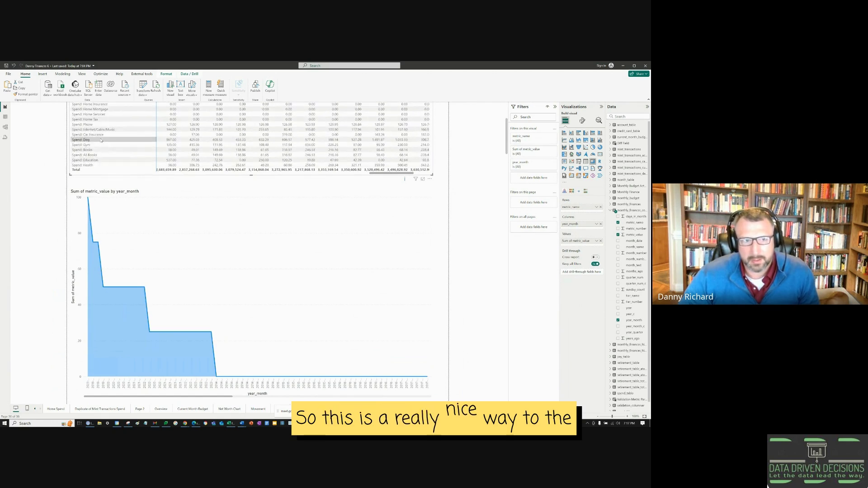
{"action": "left_click", "coordinate": [101, 140]}
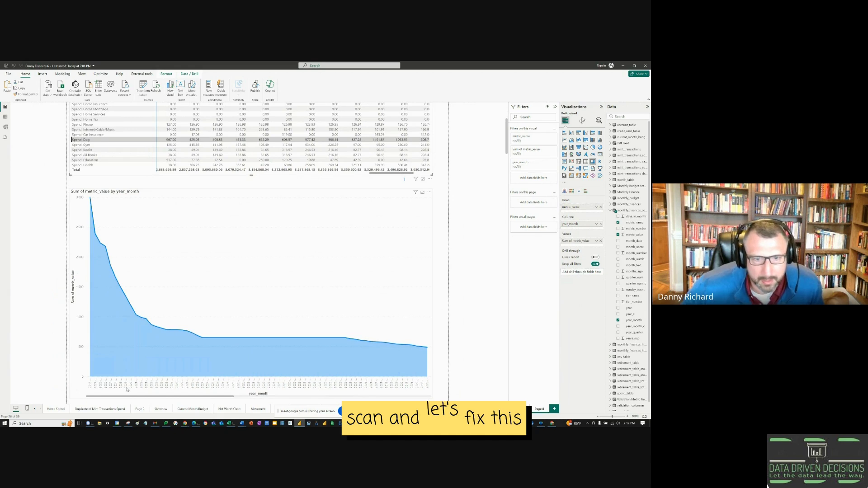
Step: Sort the area chart axis by year_month ascending, then test and clear a Spend: Gym filter
{"action": "left_click", "coordinate": [429, 196]}
{"action": "left_click", "coordinate": [429, 192]}
{"action": "mouse_move", "coordinate": [441, 222]}
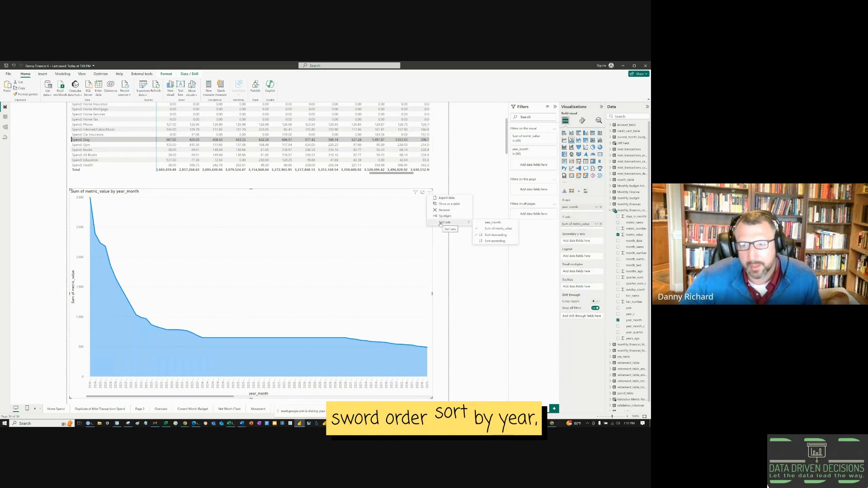
{"action": "left_click", "coordinate": [490, 223]}
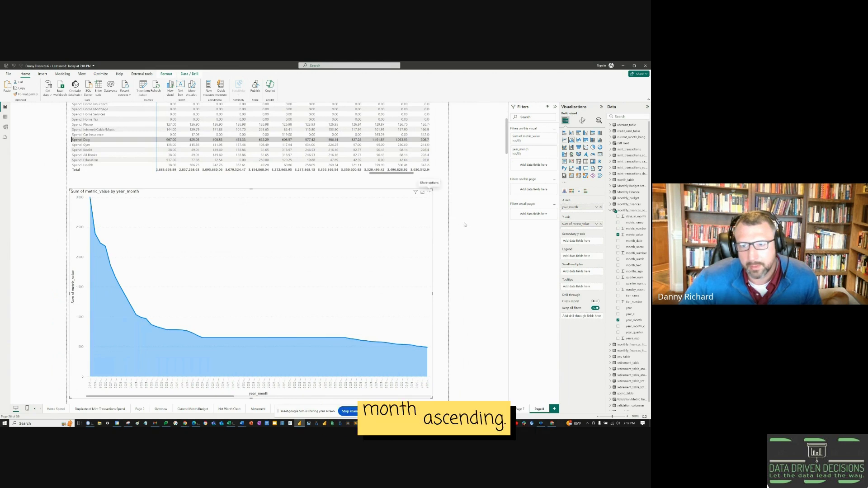
{"action": "left_click", "coordinate": [429, 192]}
{"action": "mouse_move", "coordinate": [448, 222]}
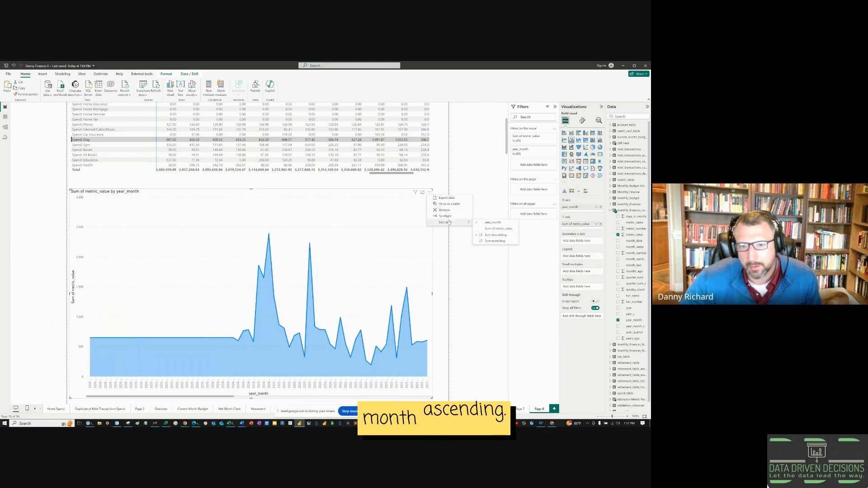
{"action": "left_click", "coordinate": [489, 241]}
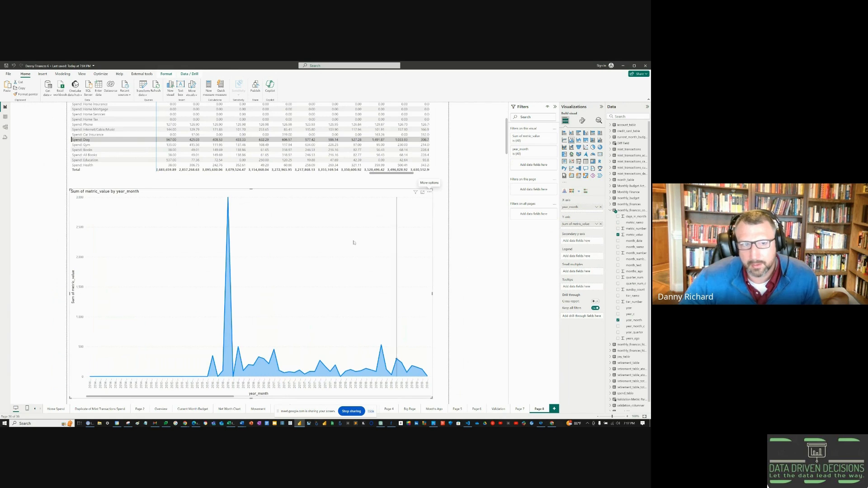
{"action": "left_click", "coordinate": [85, 144]}
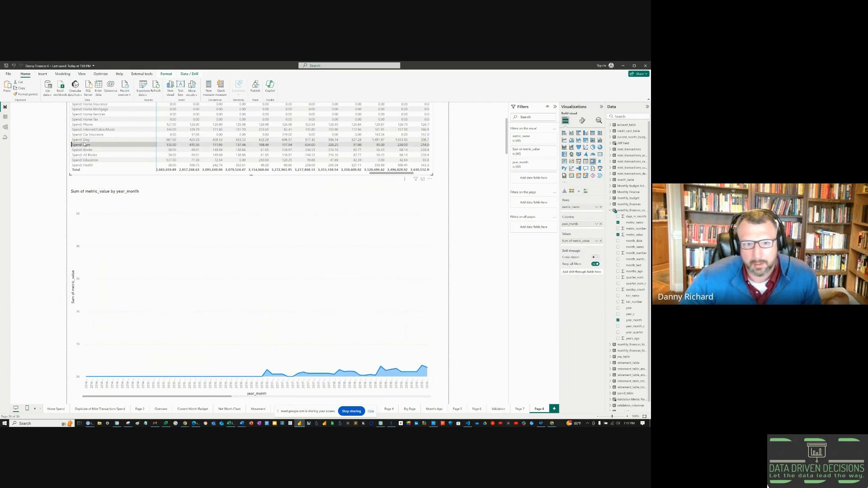
{"action": "left_click", "coordinate": [82, 145]}
Step: Filter to Spend: Dog, try month_date as matrix columns, and undo back to year_month
{"action": "left_click", "coordinate": [82, 139]}
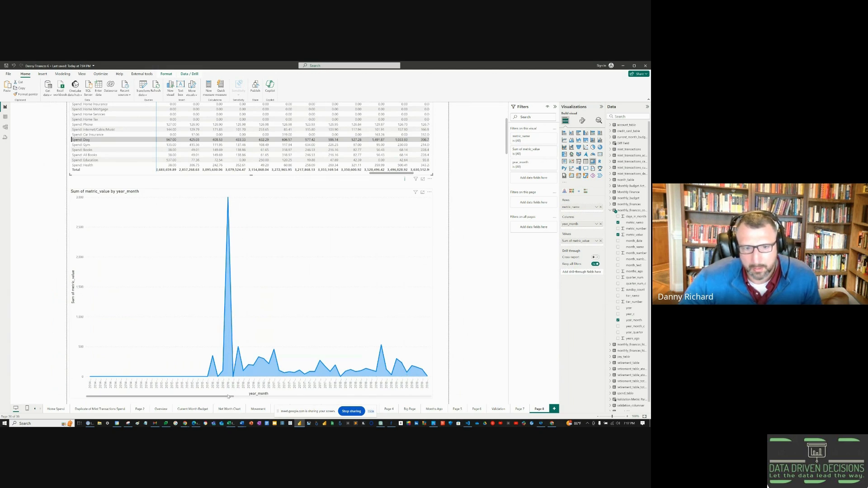
{"action": "left_click", "coordinate": [600, 224]}
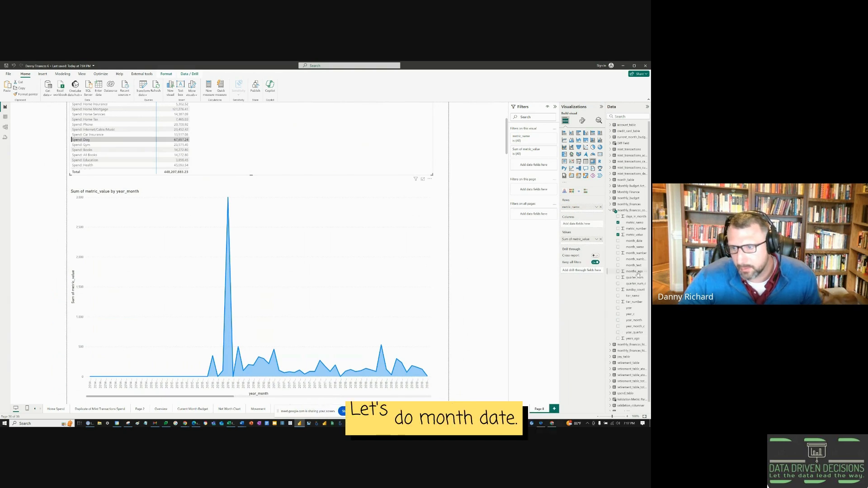
{"action": "left_click_drag", "start_coordinate": [601, 227], "coordinate": [592, 224]}
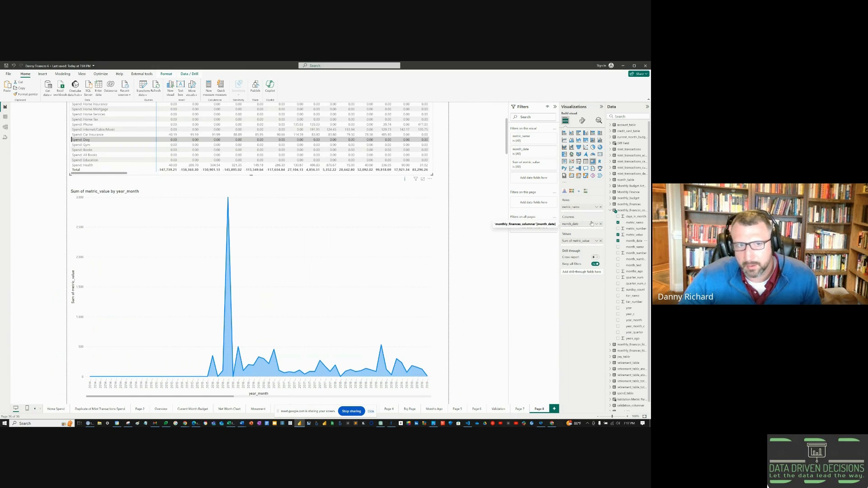
{"action": "key", "text": "ctrl+z"}
{"action": "key", "text": "ctrl+z"}
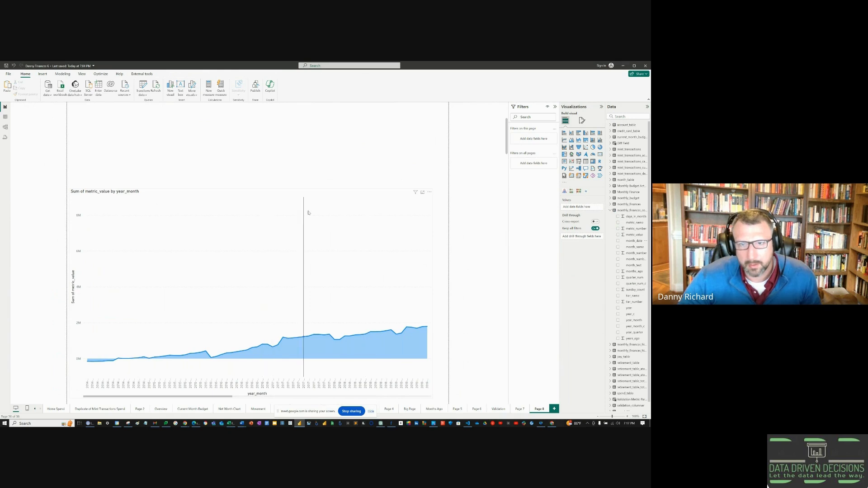
Step: Replace year_month with month_date on the area chart's X-axis
{"action": "scroll", "coordinate": [409, 211], "scroll_direction": "up", "scroll_amount": 3}
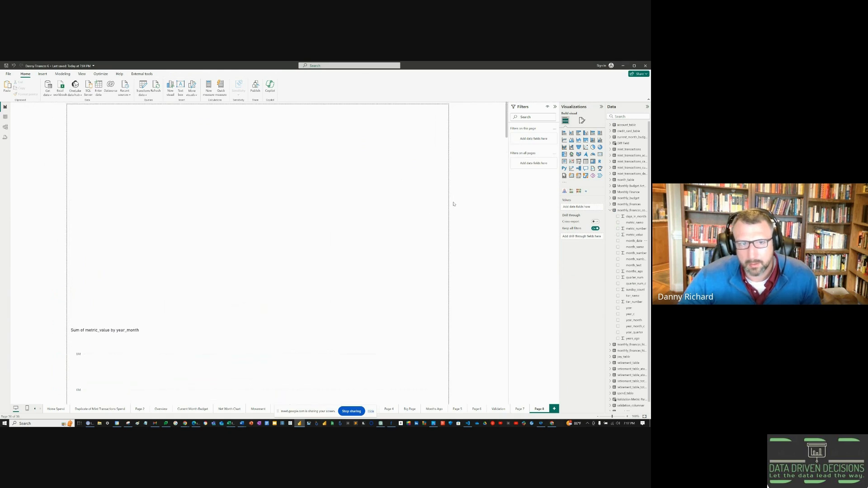
{"action": "left_click", "coordinate": [425, 211]}
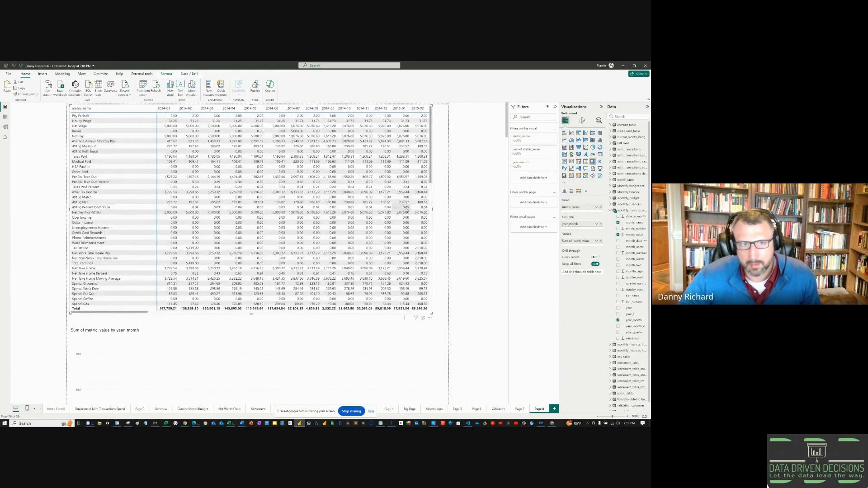
{"action": "scroll", "coordinate": [317, 260], "scroll_direction": "down", "scroll_amount": 3}
{"action": "left_click", "coordinate": [317, 260]}
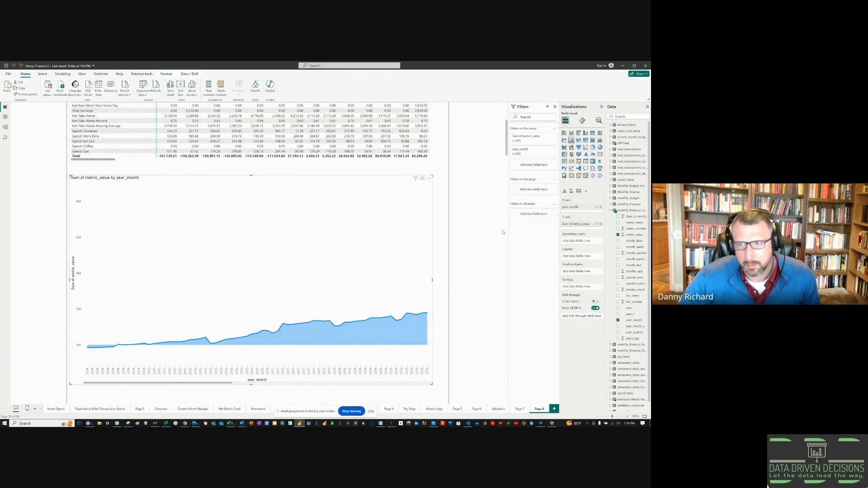
{"action": "left_click", "coordinate": [599, 210]}
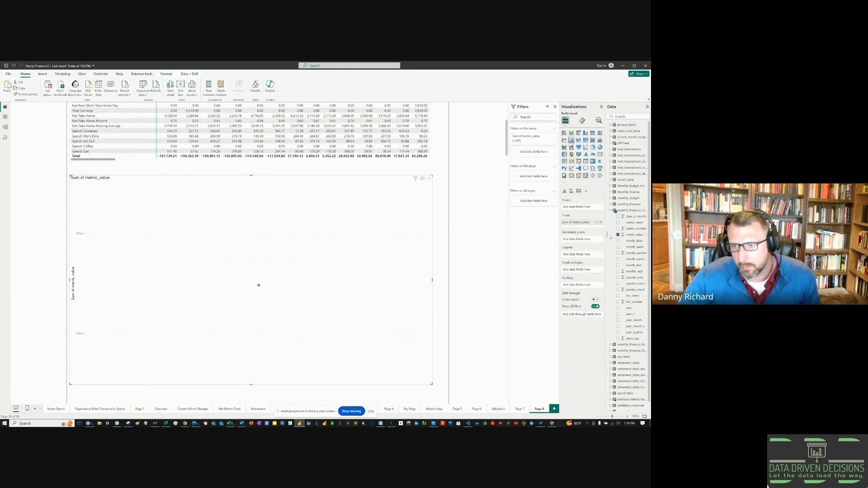
{"action": "left_click", "coordinate": [618, 241]}
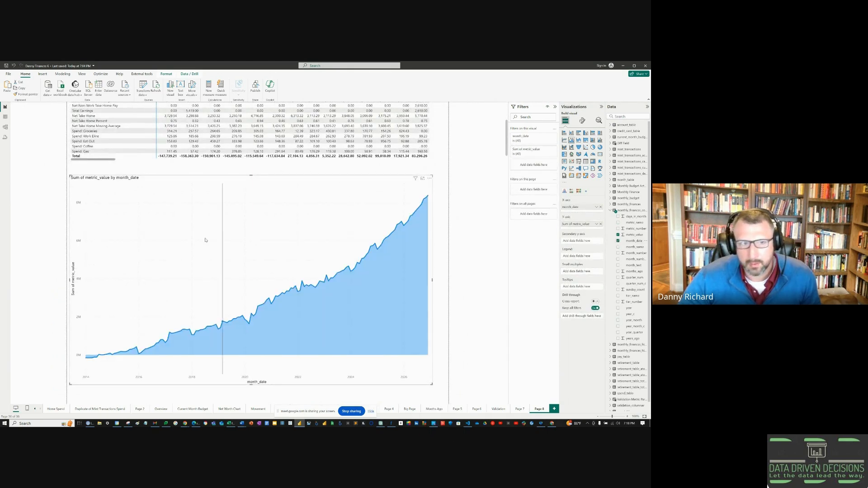
Step: Cross-filter the chart by Net Take Home Moving Average, Credit Card Rewards, Car Insurance and Internet/Cable/Music rows
{"action": "left_click", "coordinate": [73, 127]}
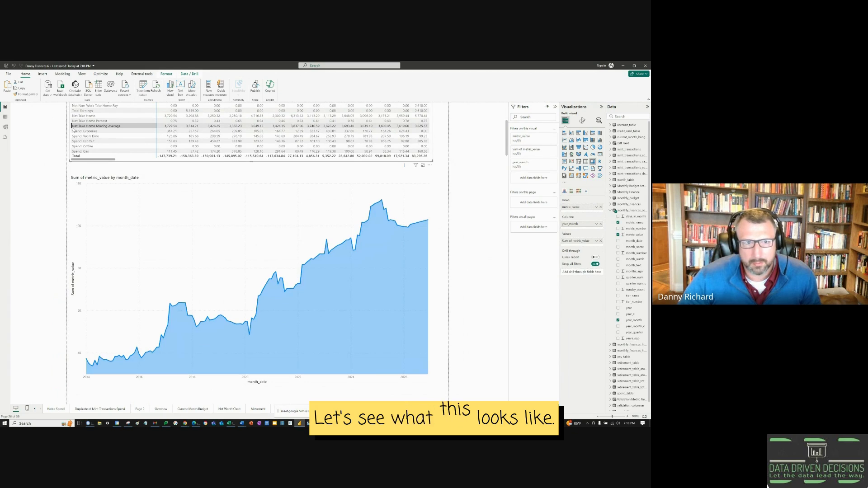
{"action": "scroll", "coordinate": [74, 130], "scroll_direction": "up", "scroll_amount": 3}
{"action": "scroll", "coordinate": [89, 158], "scroll_direction": "down", "scroll_amount": 1}
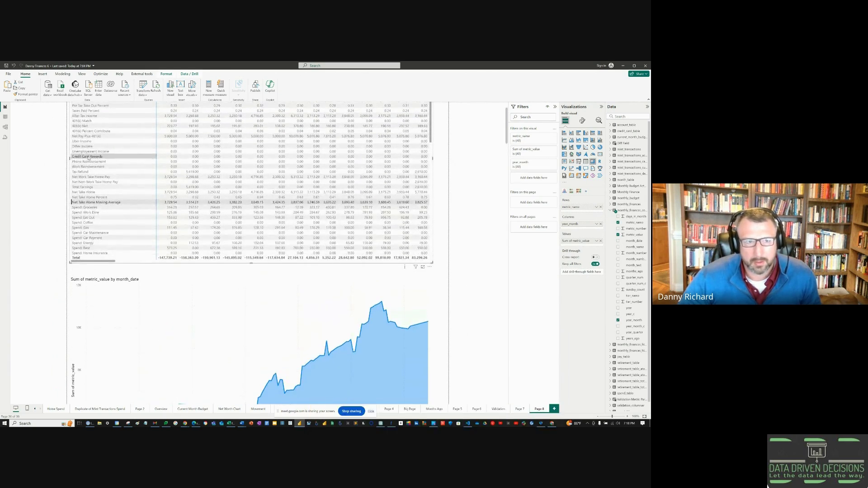
{"action": "left_click", "coordinate": [88, 157]}
{"action": "scroll", "coordinate": [90, 186], "scroll_direction": "down", "scroll_amount": 2}
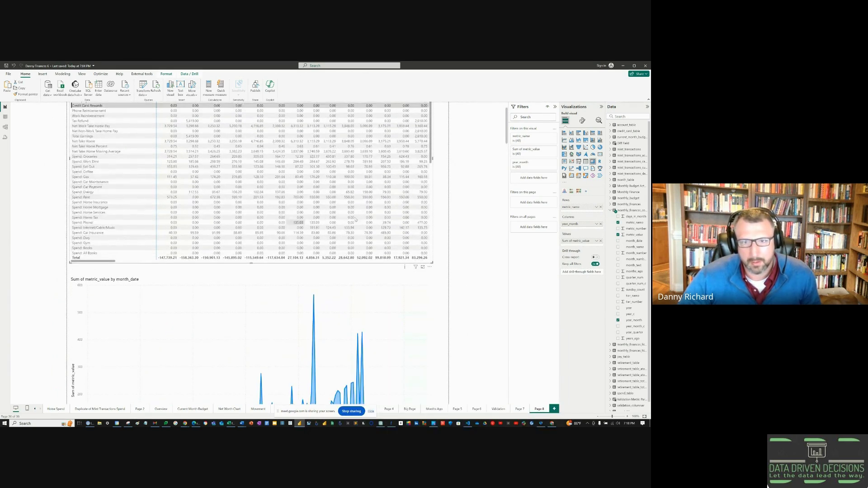
{"action": "scroll", "coordinate": [479, 203], "scroll_direction": "down", "scroll_amount": 3}
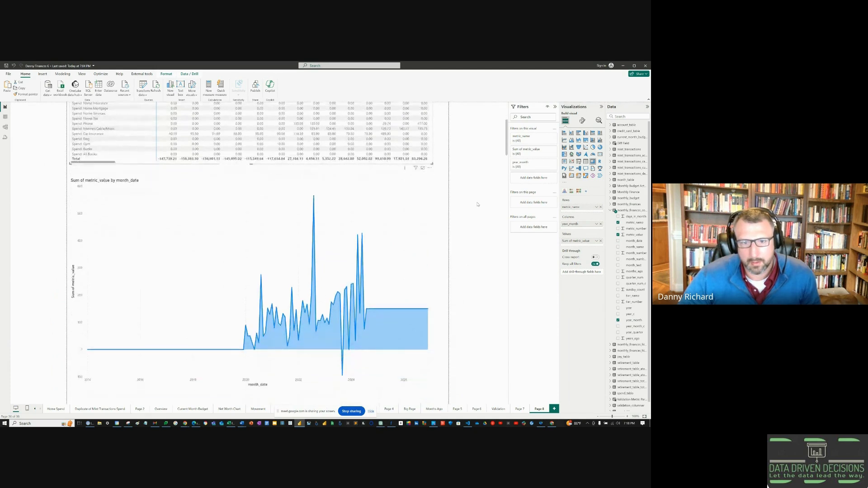
{"action": "left_click", "coordinate": [87, 141]}
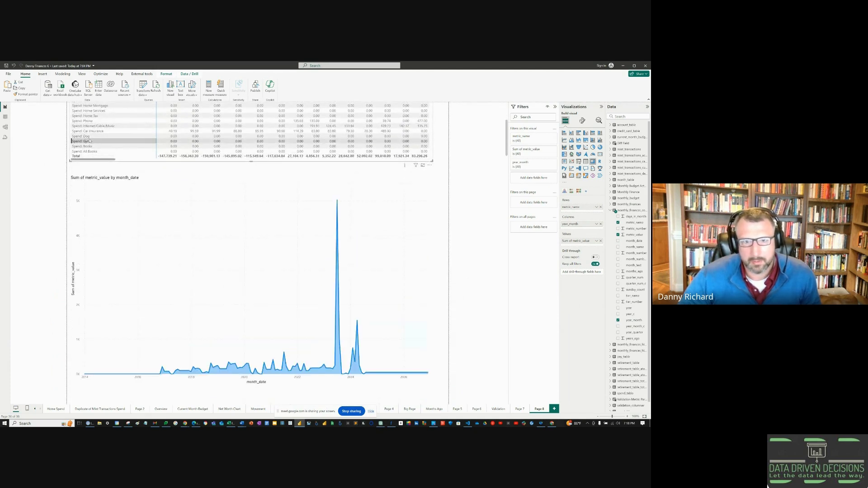
{"action": "left_click", "coordinate": [86, 131]}
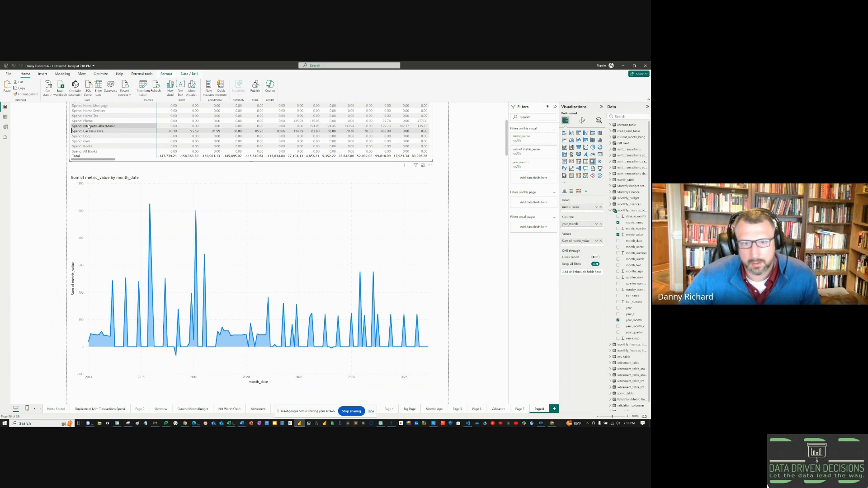
{"action": "left_click", "coordinate": [89, 126]}
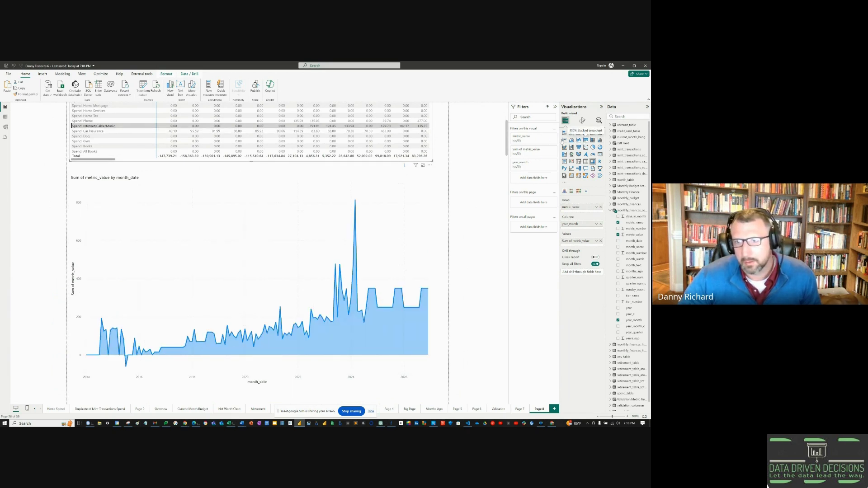
Step: Try a stacked column chart, undo it, and reselect the area chart
{"action": "left_click", "coordinate": [572, 133]}
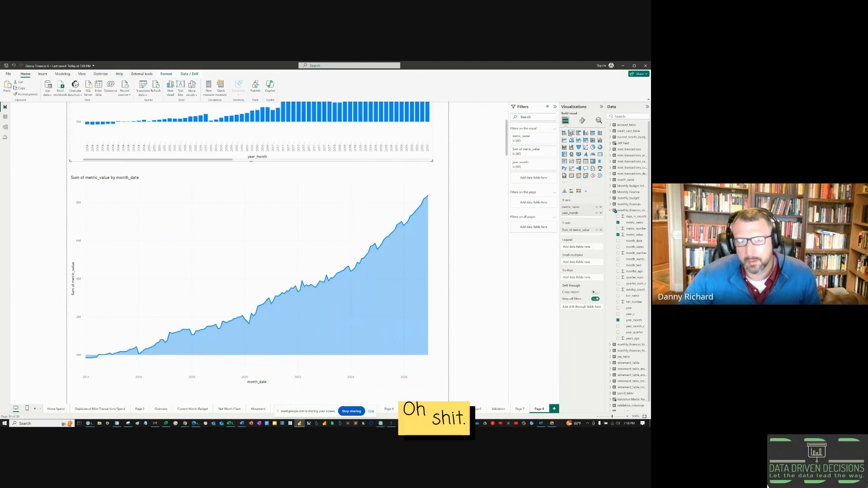
{"action": "key", "text": "ctrl+z"}
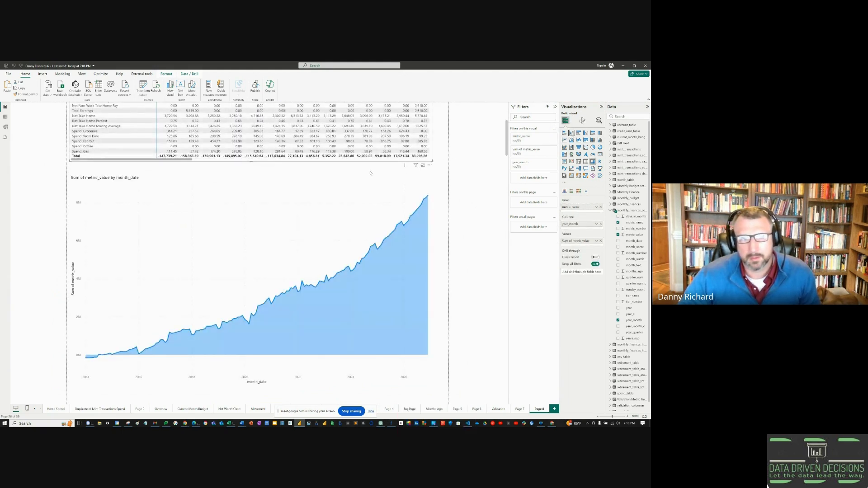
{"action": "left_click", "coordinate": [372, 181]}
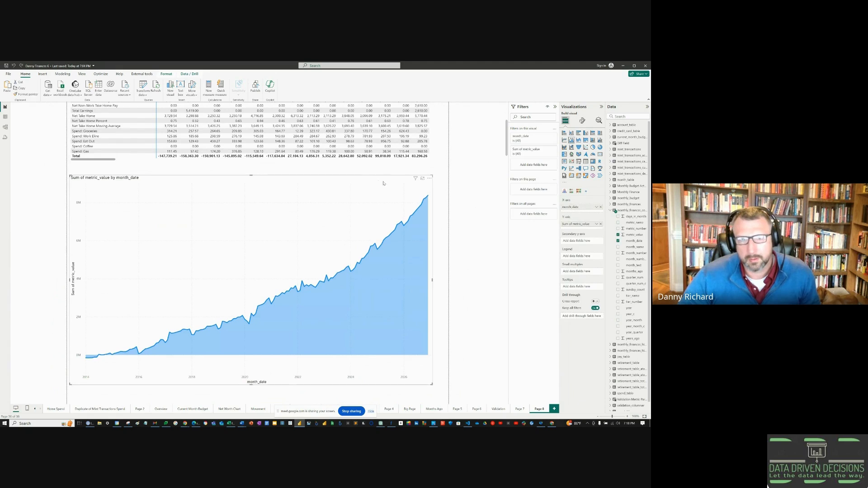
Step: Cross-filter the chart by Spend: Gas, Other Paid, and finally After Tax Income
{"action": "left_click", "coordinate": [80, 153]}
{"action": "scroll", "coordinate": [86, 149], "scroll_direction": "up", "scroll_amount": 3}
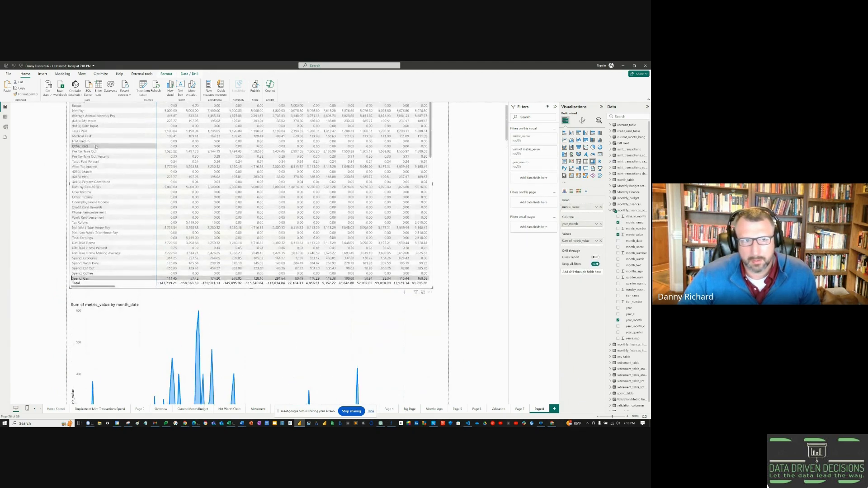
{"action": "left_click", "coordinate": [90, 146]}
{"action": "left_click", "coordinate": [101, 167]}
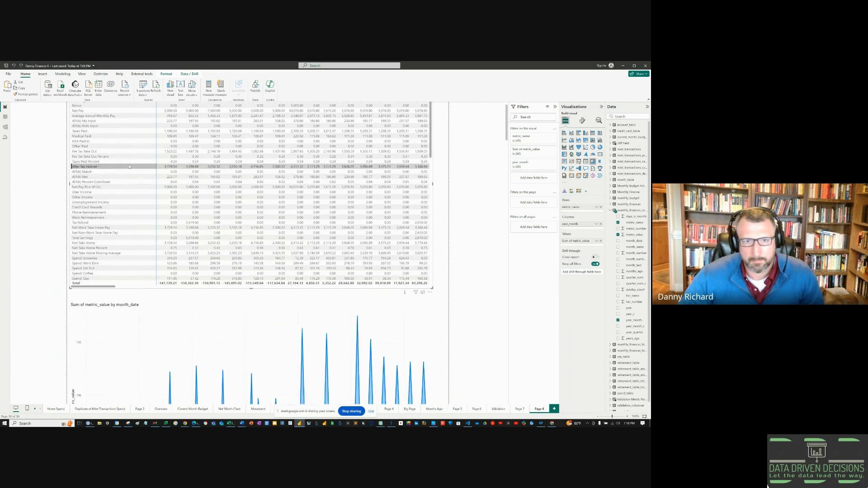
{"action": "scroll", "coordinate": [185, 313], "scroll_direction": "down", "scroll_amount": 2}
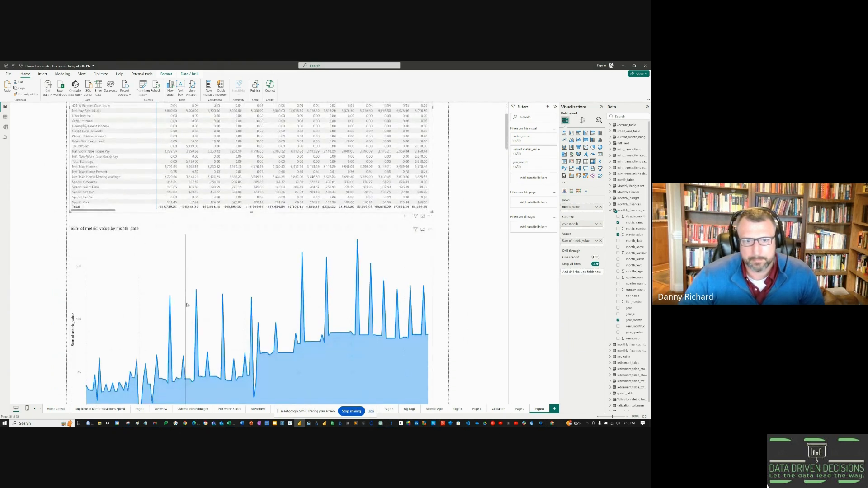
{"action": "scroll", "coordinate": [103, 169], "scroll_direction": "up", "scroll_amount": 2}
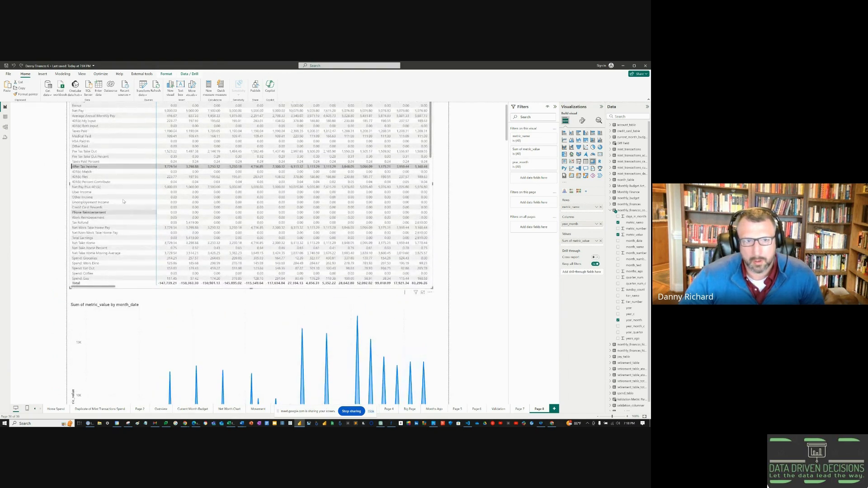
{"action": "scroll", "coordinate": [167, 283], "scroll_direction": "down", "scroll_amount": 5}
{"action": "scroll", "coordinate": [225, 330], "scroll_direction": "down", "scroll_amount": 3}
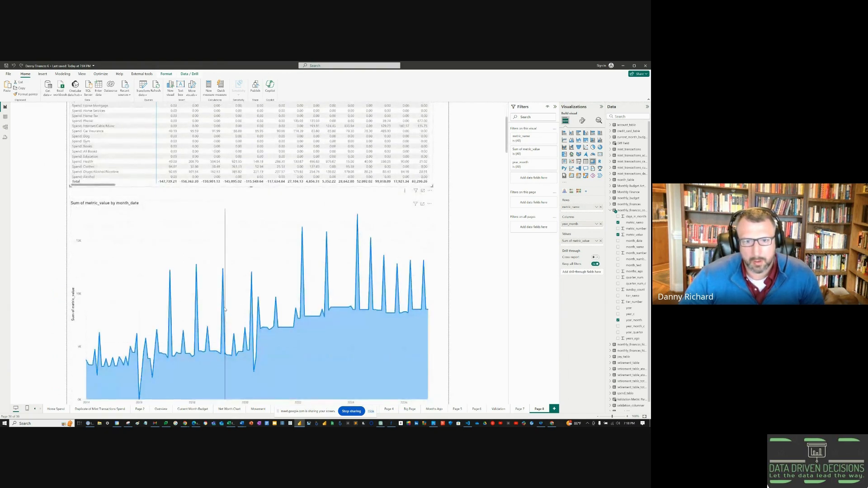
{"action": "mouse_move", "coordinate": [224, 260]}
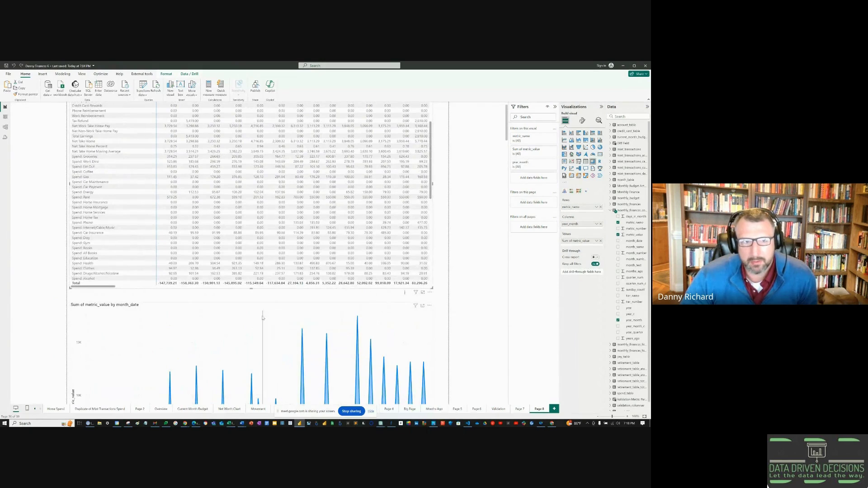
Step: Shrink the metrics matrix's height and slide the area chart up beneath it, enlarging the chart
{"action": "left_click", "coordinate": [247, 288]}
{"action": "scroll", "coordinate": [245, 299], "scroll_direction": "up", "scroll_amount": 1}
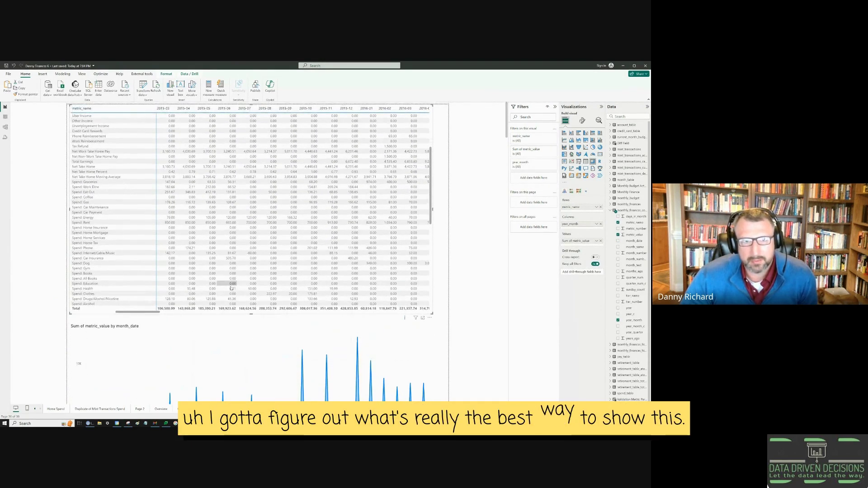
{"action": "left_click", "coordinate": [242, 312]}
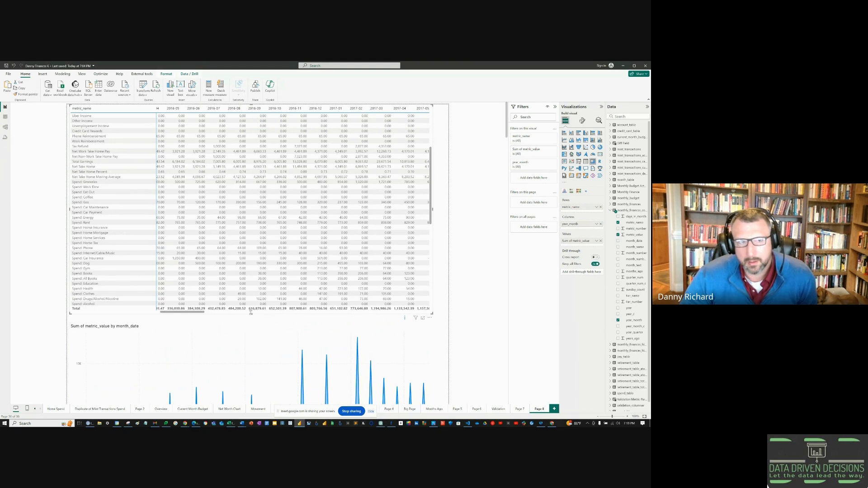
{"action": "left_click_drag", "start_coordinate": [250, 312], "coordinate": [243, 232]}
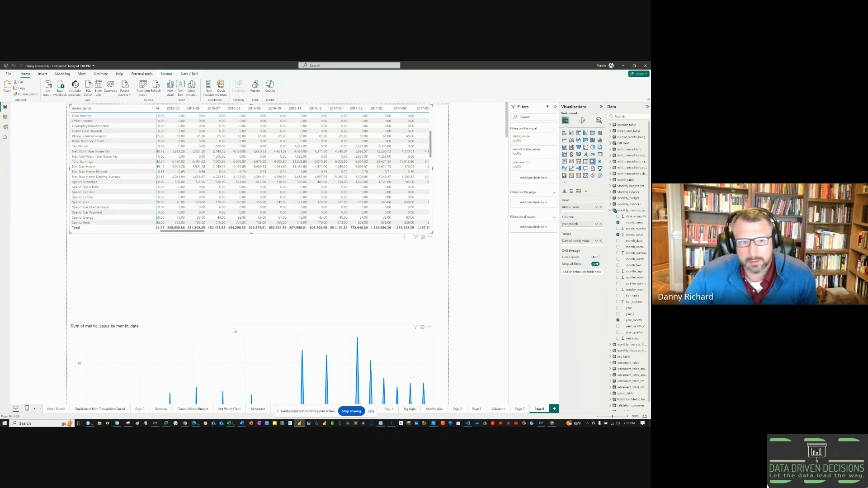
{"action": "left_click_drag", "start_coordinate": [234, 330], "coordinate": [236, 245]}
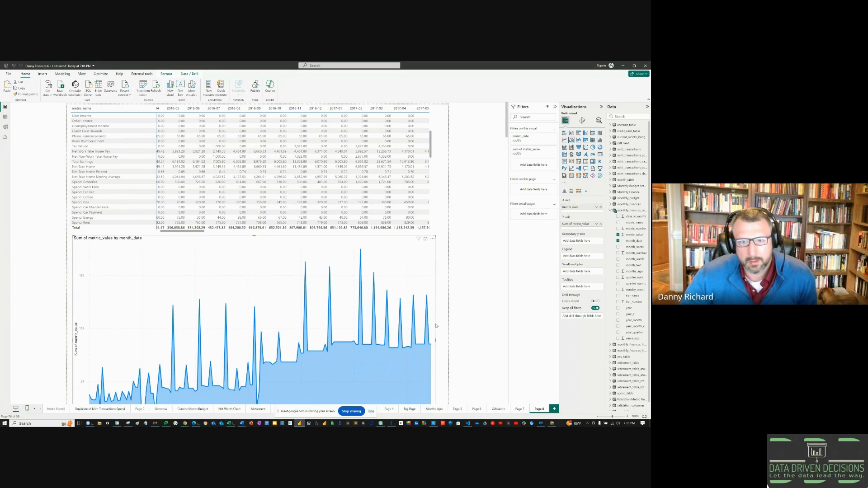
Step: Cross-filter the area chart to 401(k) contribution percent, After Tax Income, 401(k) My Input, Net Pay and Hourly Wage
{"action": "scroll", "coordinate": [467, 339], "scroll_direction": "down", "scroll_amount": 3}
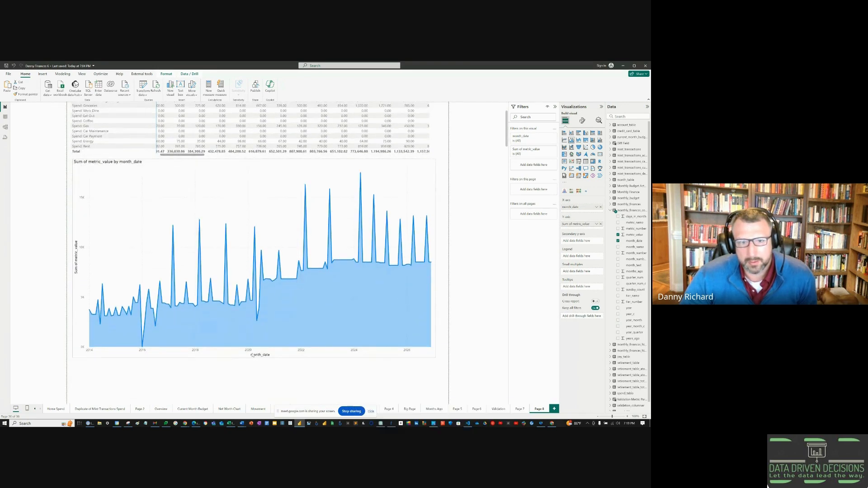
{"action": "scroll", "coordinate": [272, 344], "scroll_direction": "up", "scroll_amount": 3}
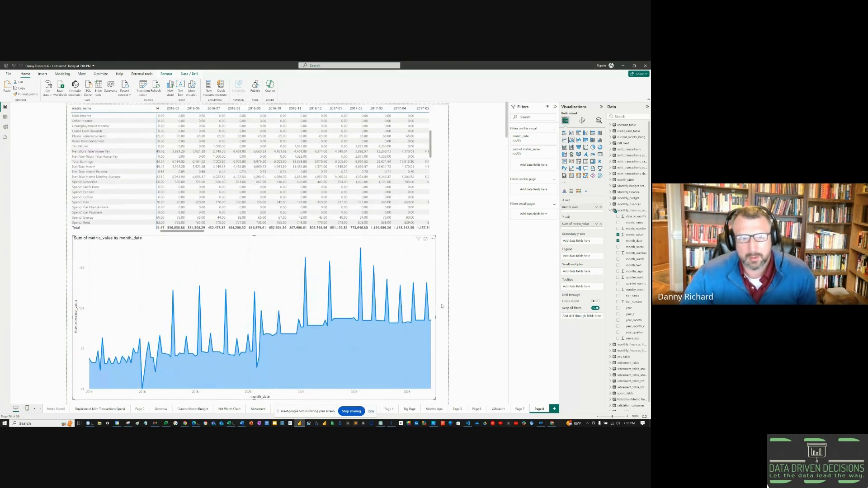
{"action": "scroll", "coordinate": [113, 158], "scroll_direction": "up", "scroll_amount": 3}
{"action": "left_click", "coordinate": [103, 156]}
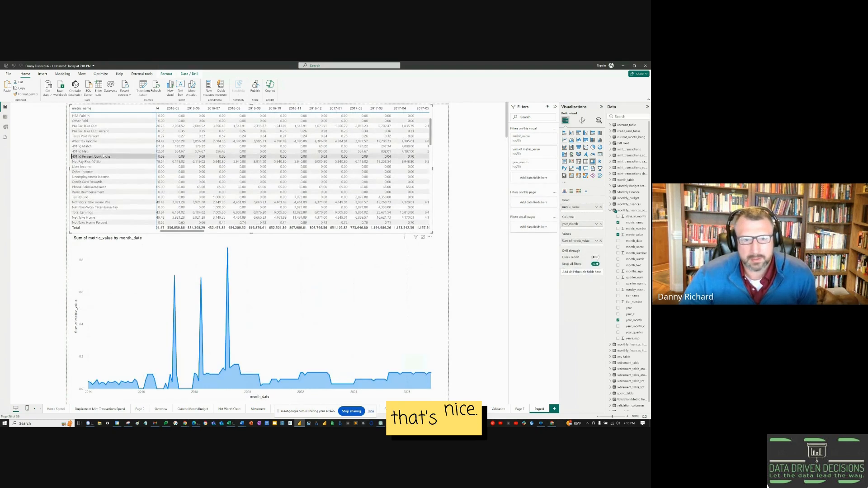
{"action": "left_click", "coordinate": [99, 141]}
{"action": "scroll", "coordinate": [99, 147], "scroll_direction": "up", "scroll_amount": 3}
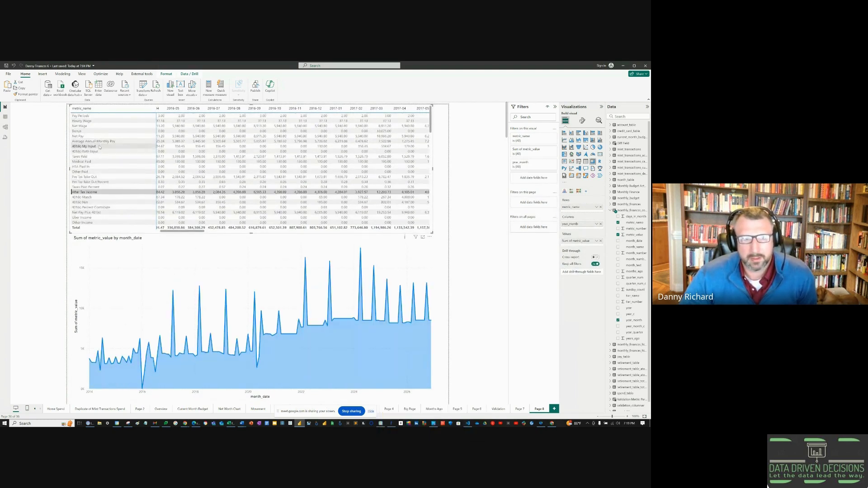
{"action": "left_click", "coordinate": [99, 147]}
{"action": "left_click", "coordinate": [83, 135]}
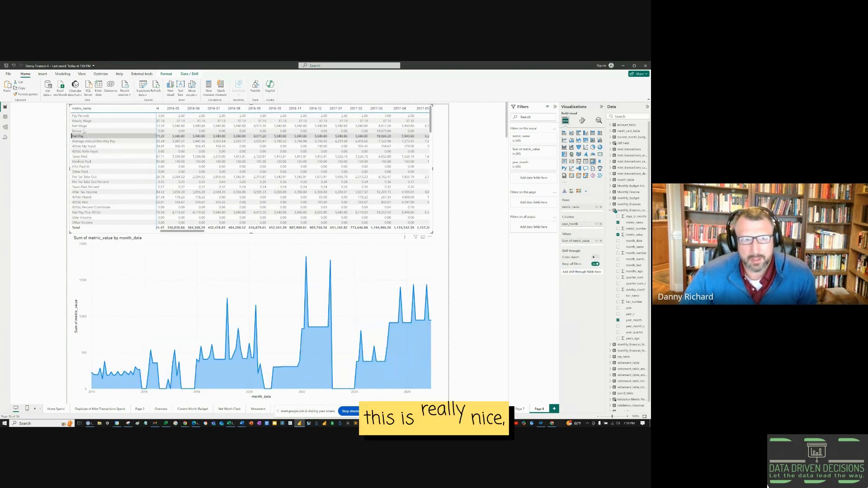
{"action": "left_click", "coordinate": [81, 120]}
Step: Step the chart through Pay Periods, Net Wage, Bonus, Net Pay, Average Annual Monthly Pay and 401(k) Roth Input
{"action": "left_click", "coordinate": [80, 115]}
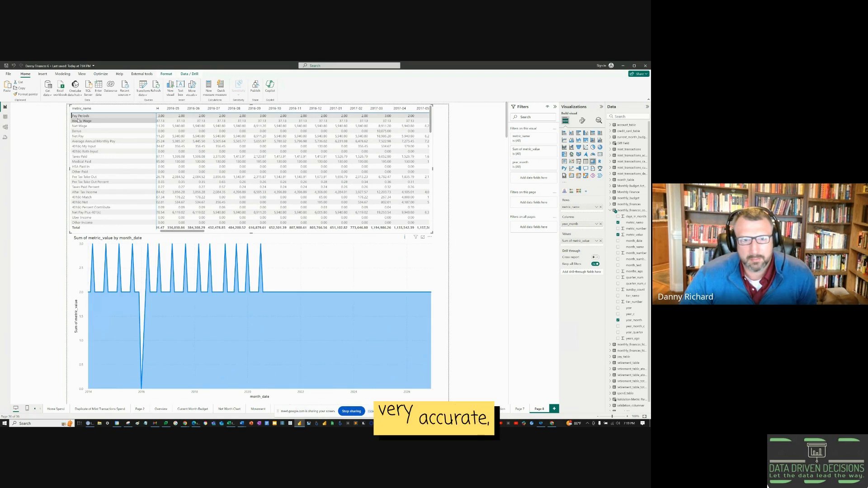
{"action": "left_click", "coordinate": [77, 121]}
{"action": "left_click", "coordinate": [78, 120]}
{"action": "left_click", "coordinate": [76, 127]}
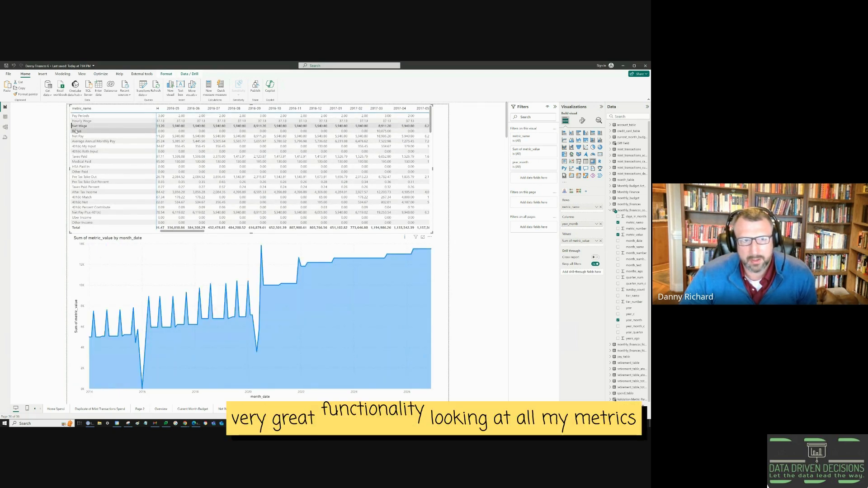
{"action": "left_click", "coordinate": [76, 131]}
{"action": "left_click", "coordinate": [77, 136]}
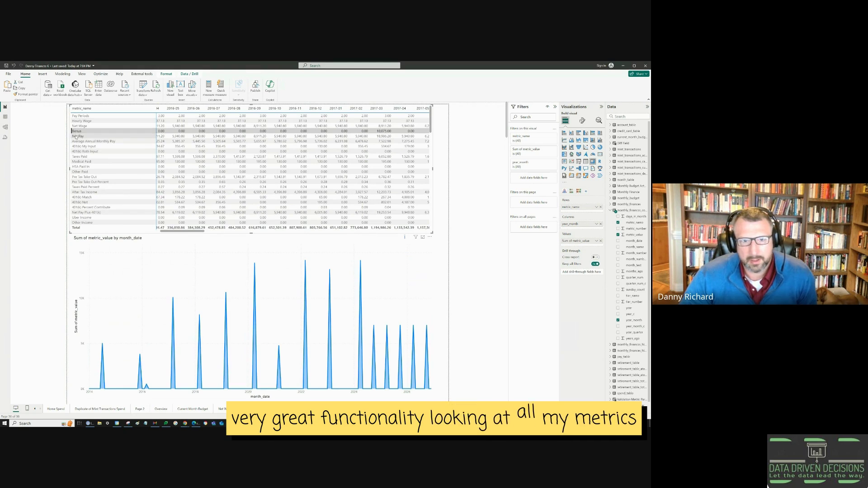
{"action": "left_click", "coordinate": [77, 141]}
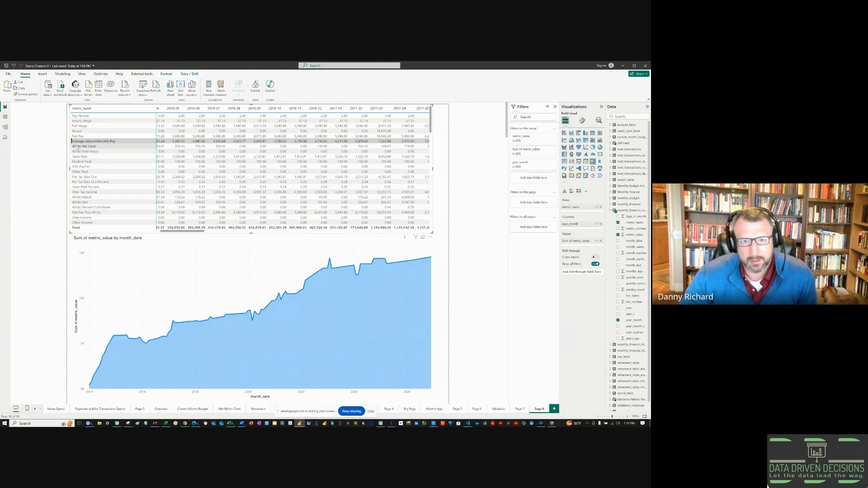
{"action": "left_click", "coordinate": [78, 147]}
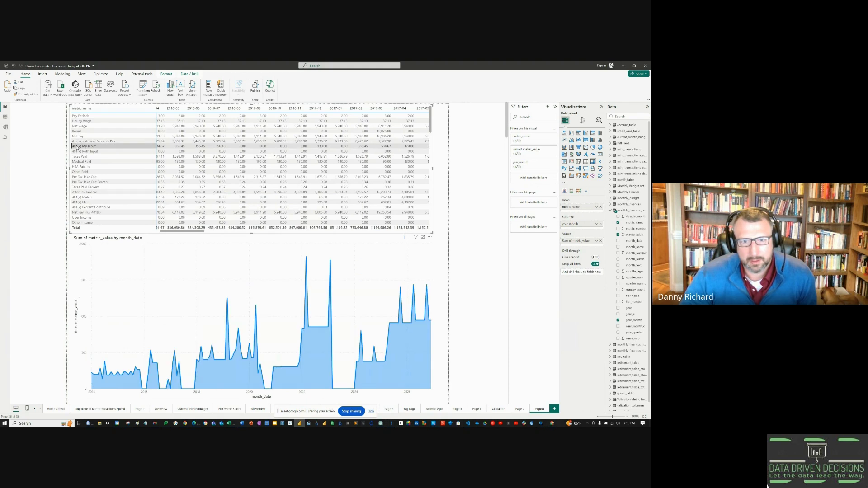
{"action": "left_click", "coordinate": [77, 151]}
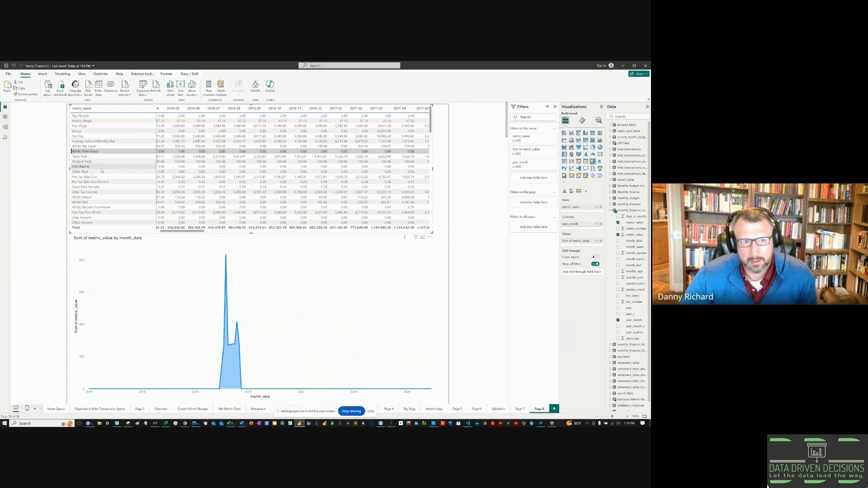
{"action": "scroll", "coordinate": [102, 171], "scroll_direction": "down", "scroll_amount": 3}
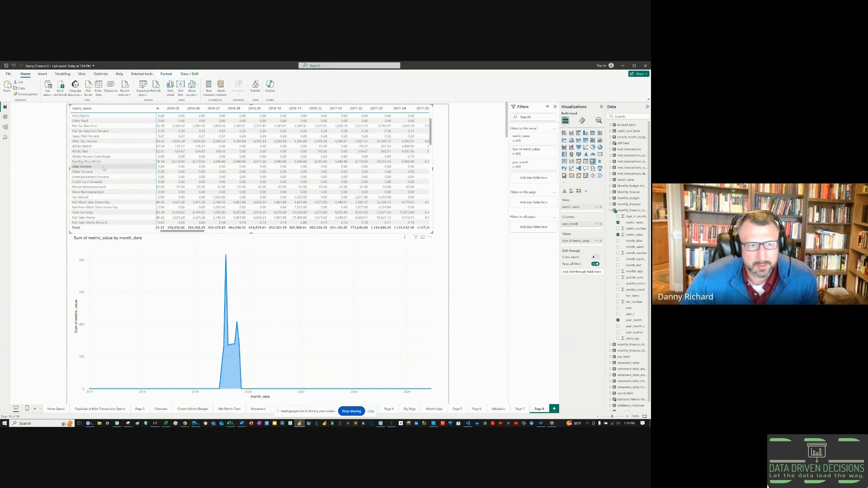
Step: Cross-filter the area chart to Total Earnings, Net Take Home, Total Spend, then Credit Card Ending Balance: Total
{"action": "left_click", "coordinate": [96, 213]}
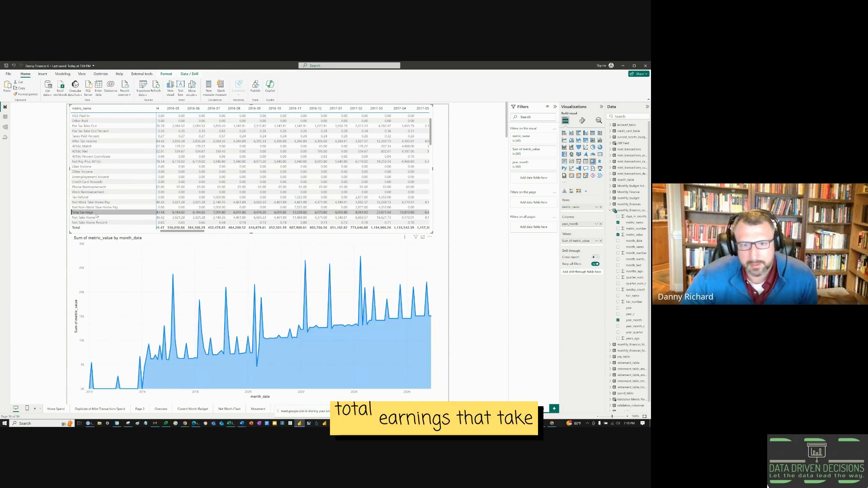
{"action": "scroll", "coordinate": [93, 199], "scroll_direction": "down", "scroll_amount": 2}
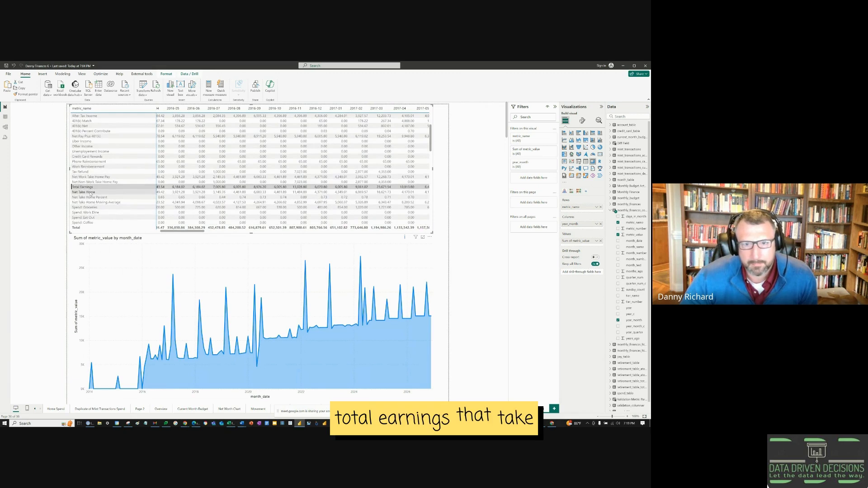
{"action": "left_click", "coordinate": [90, 192]}
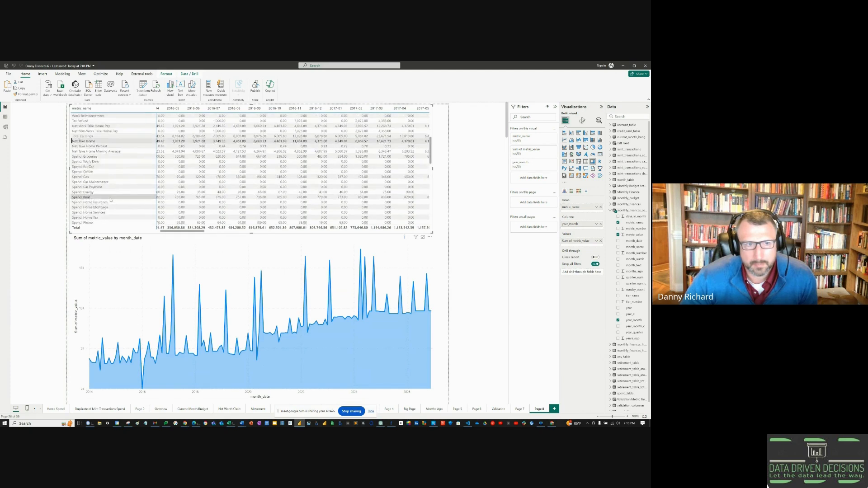
{"action": "scroll", "coordinate": [110, 200], "scroll_direction": "down", "scroll_amount": 8}
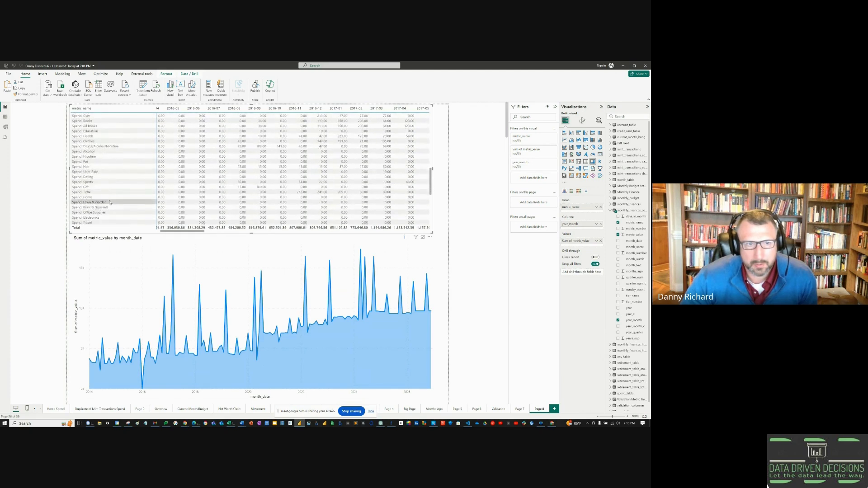
{"action": "scroll", "coordinate": [109, 202], "scroll_direction": "down", "scroll_amount": 5}
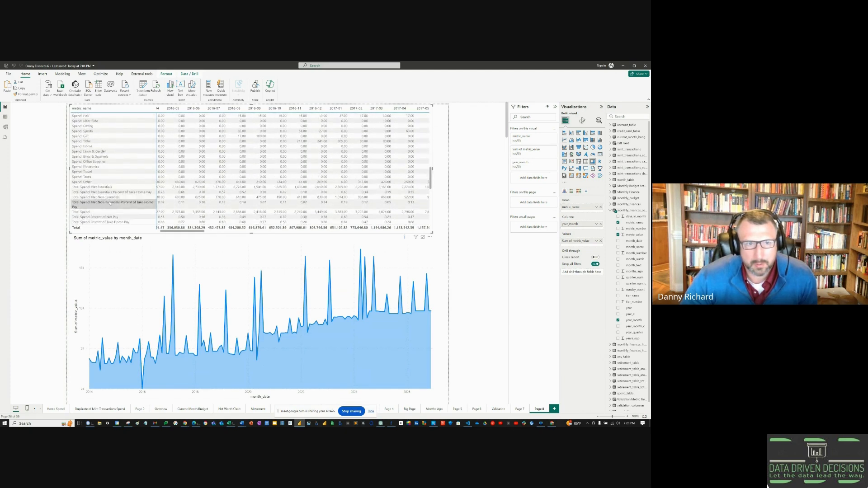
{"action": "left_click", "coordinate": [100, 212]}
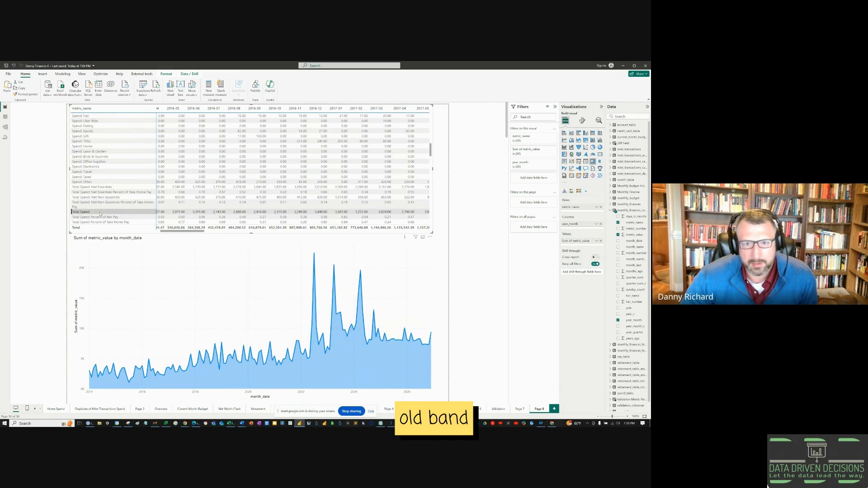
{"action": "scroll", "coordinate": [103, 208], "scroll_direction": "down", "scroll_amount": 10}
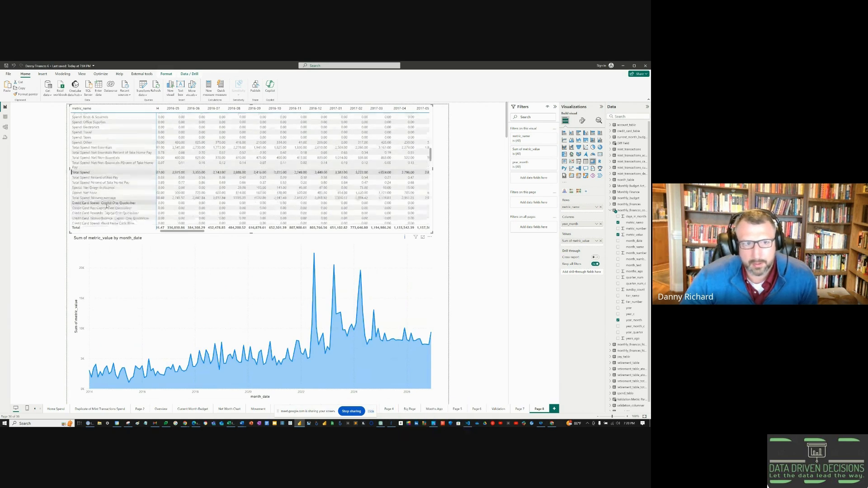
{"action": "scroll", "coordinate": [107, 204], "scroll_direction": "down", "scroll_amount": 3}
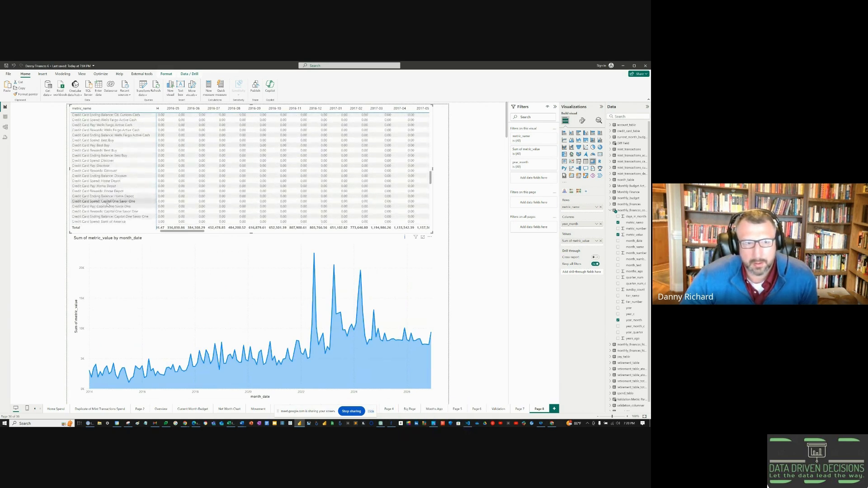
{"action": "scroll", "coordinate": [107, 204], "scroll_direction": "down", "scroll_amount": 5}
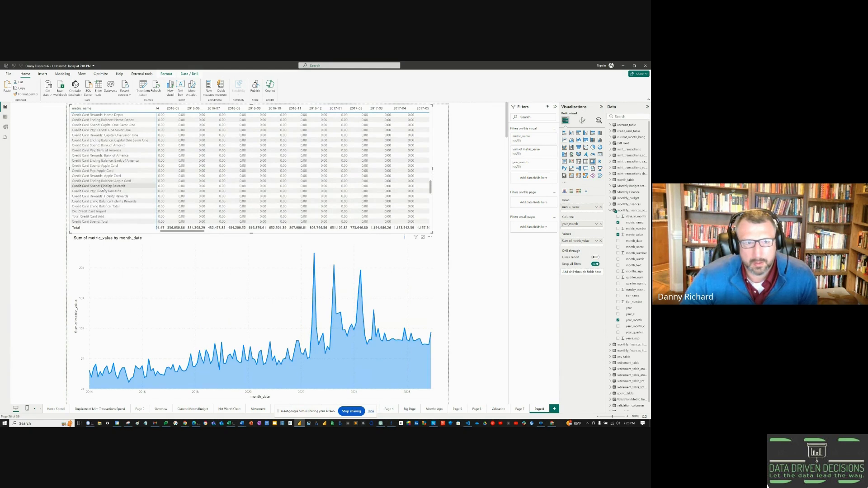
{"action": "left_click", "coordinate": [106, 208]}
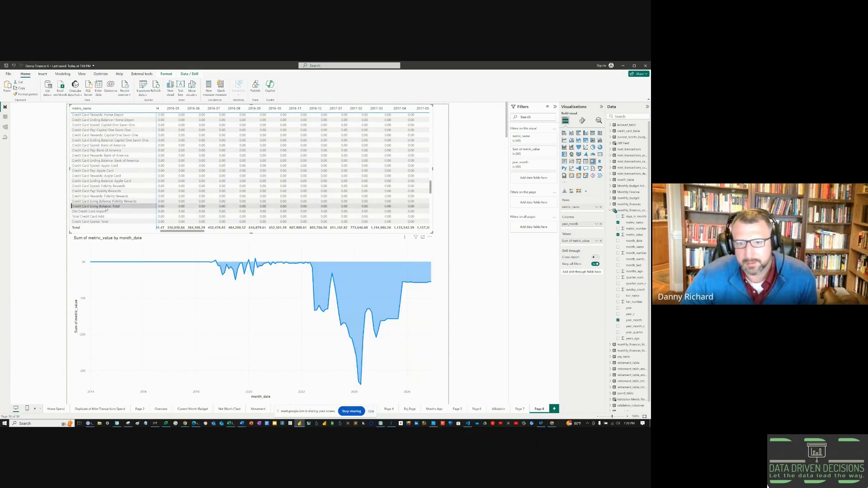
Step: Filter the area chart to Cash Flow, Net Investment Gain, Investment Rate of Return and the gain's moving average
{"action": "scroll", "coordinate": [126, 208], "scroll_direction": "down", "scroll_amount": 3}
{"action": "scroll", "coordinate": [125, 215], "scroll_direction": "down", "scroll_amount": 5}
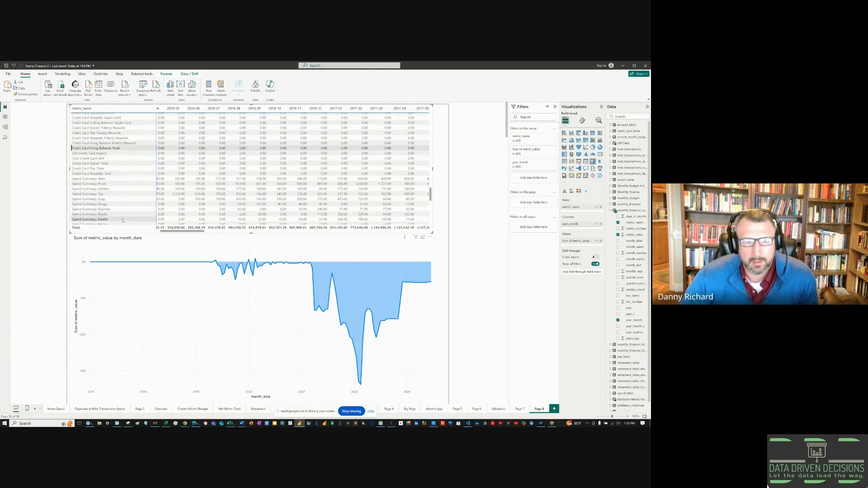
{"action": "scroll", "coordinate": [122, 220], "scroll_direction": "down", "scroll_amount": 2}
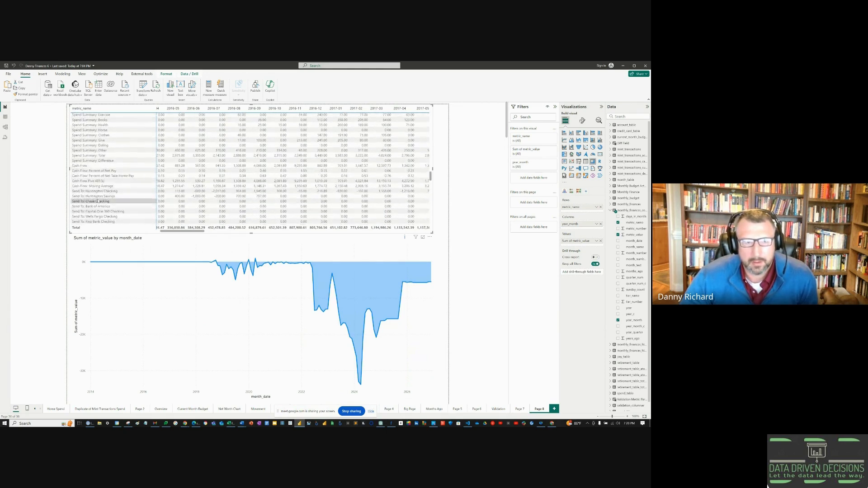
{"action": "left_click", "coordinate": [88, 166]}
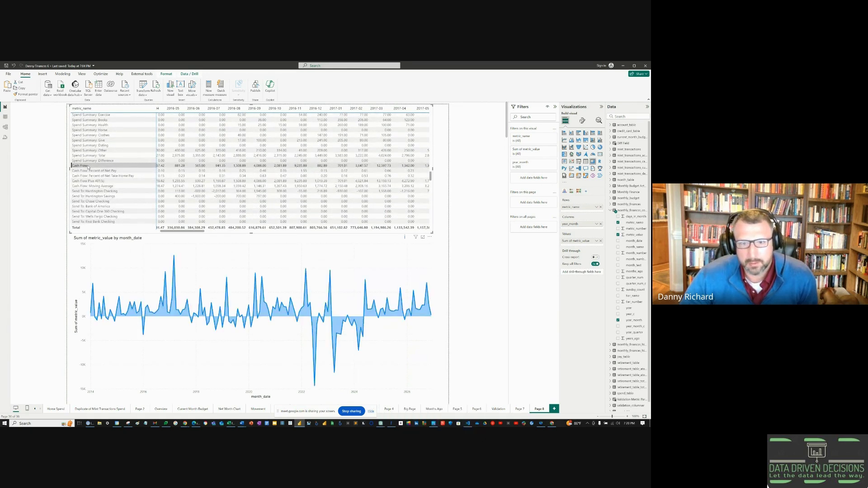
{"action": "scroll", "coordinate": [102, 176], "scroll_direction": "down", "scroll_amount": 10}
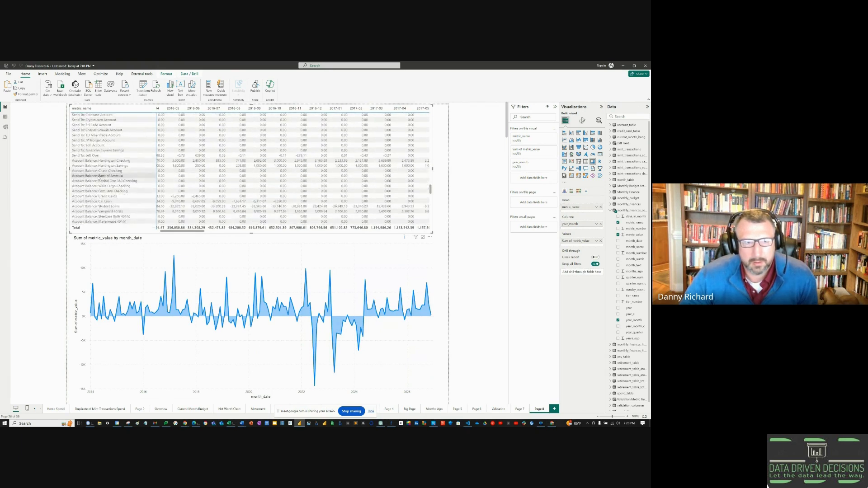
{"action": "scroll", "coordinate": [98, 177], "scroll_direction": "down", "scroll_amount": 7}
{"action": "scroll", "coordinate": [99, 177], "scroll_direction": "down", "scroll_amount": 4}
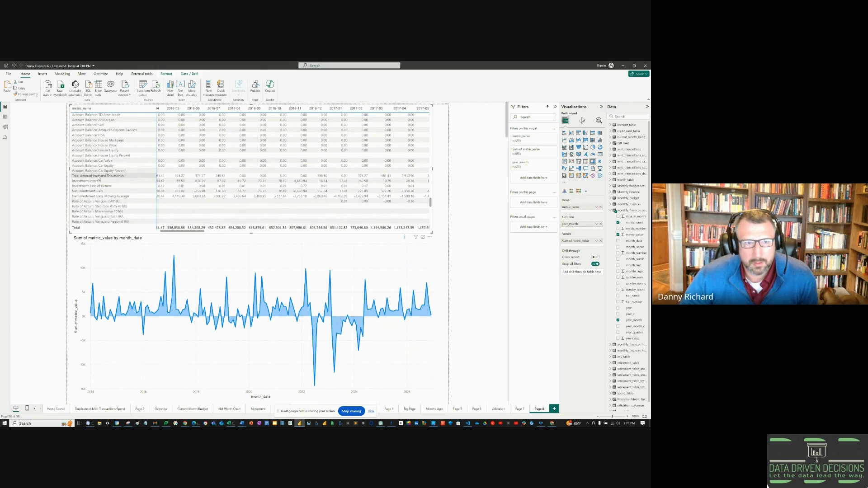
{"action": "left_click", "coordinate": [95, 191]}
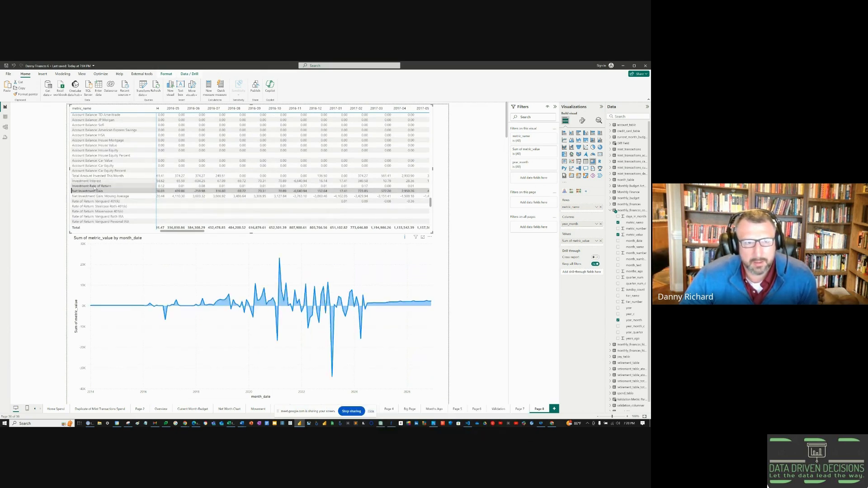
{"action": "left_click", "coordinate": [94, 187]}
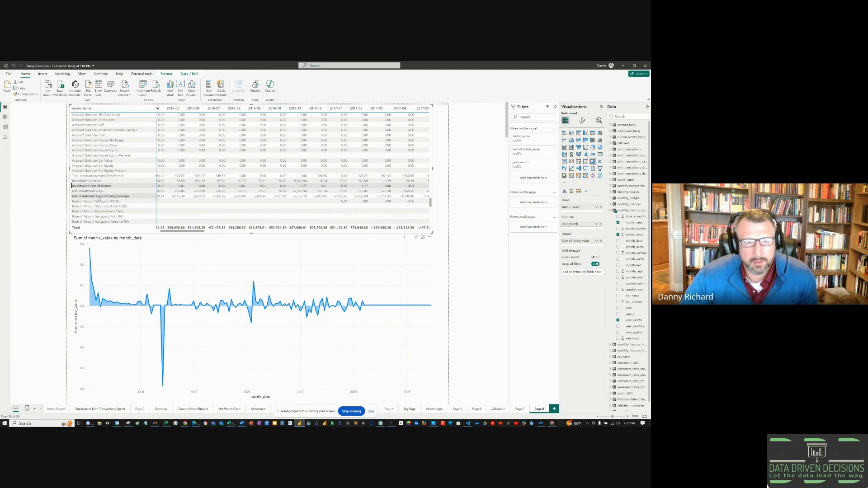
{"action": "left_click", "coordinate": [99, 196]}
Step: Show Net Worth and then monthly Net Worth Change in the area chart
{"action": "scroll", "coordinate": [99, 197], "scroll_direction": "down", "scroll_amount": 2}
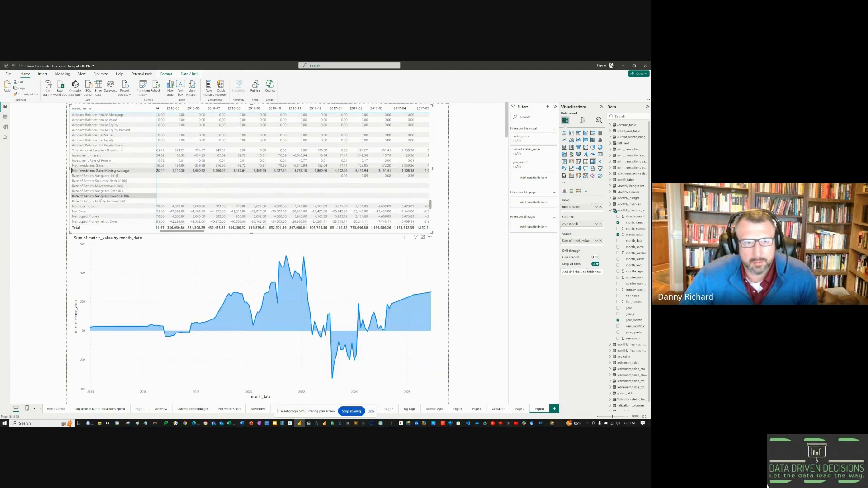
{"action": "scroll", "coordinate": [99, 198], "scroll_direction": "down", "scroll_amount": 2}
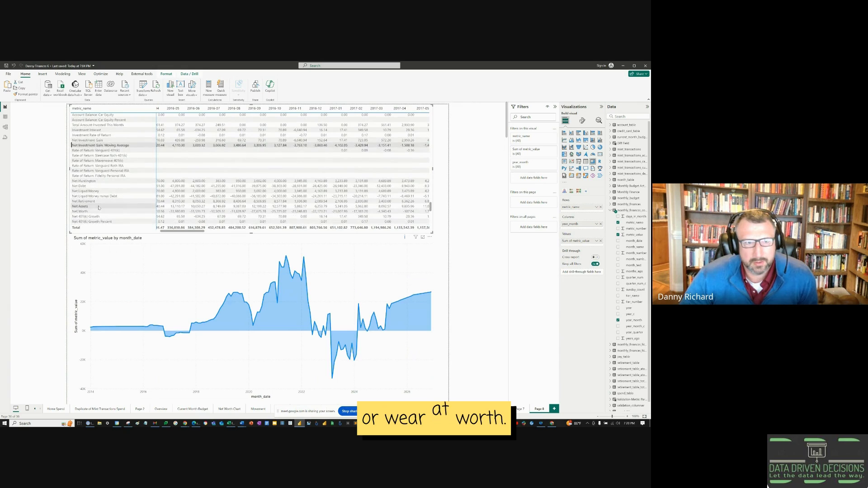
{"action": "left_click", "coordinate": [98, 211]}
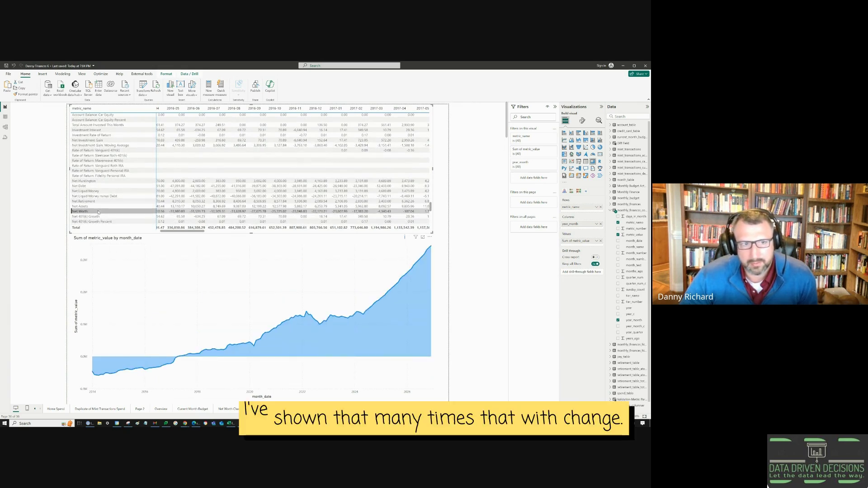
{"action": "scroll", "coordinate": [100, 210], "scroll_direction": "down", "scroll_amount": 2}
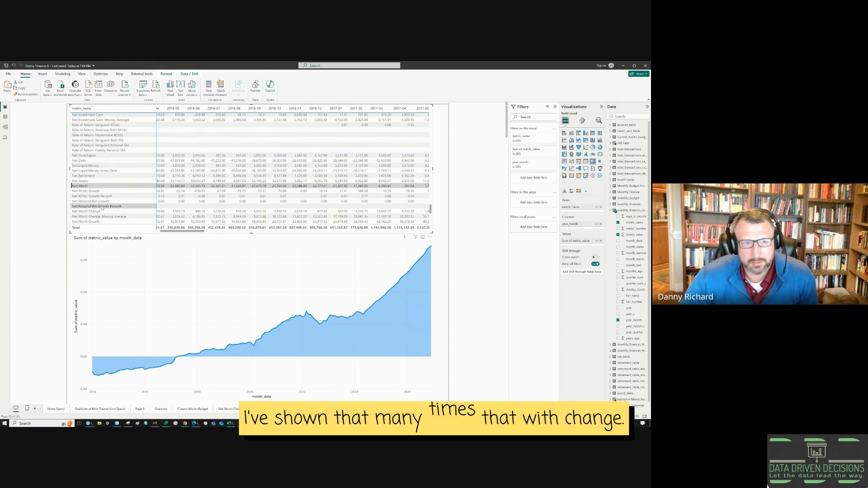
{"action": "left_click", "coordinate": [102, 211]}
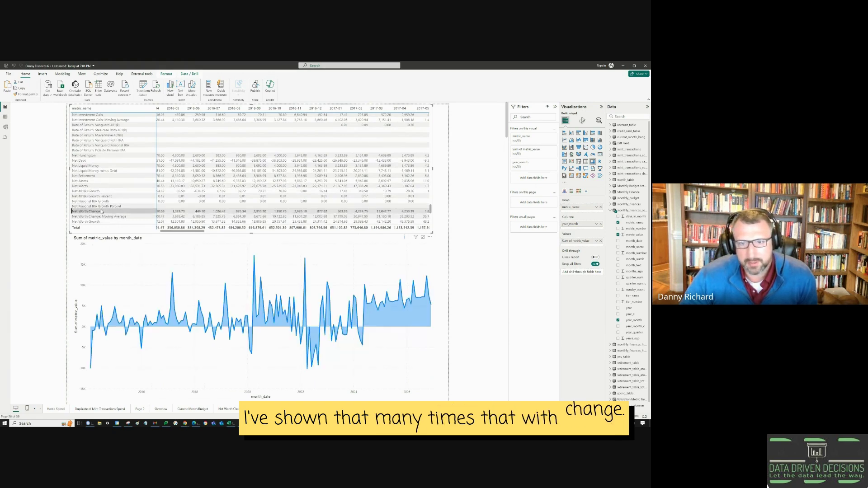
{"action": "scroll", "coordinate": [105, 193], "scroll_direction": "down", "scroll_amount": 3}
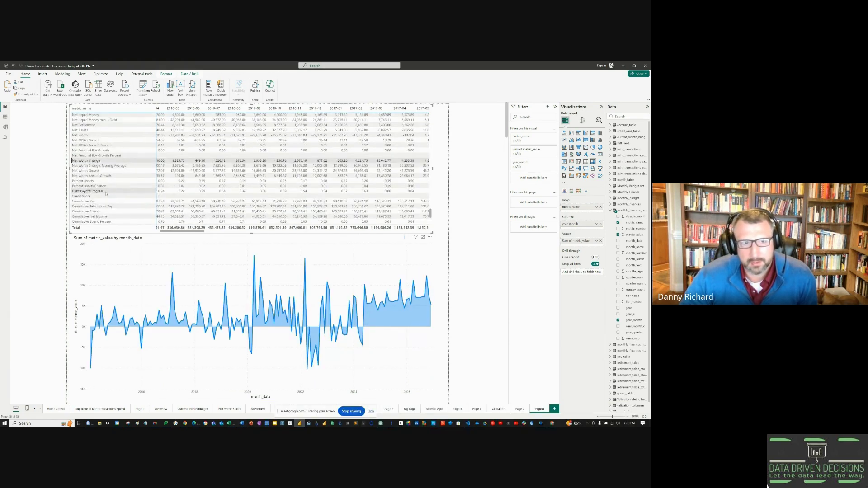
{"action": "scroll", "coordinate": [105, 194], "scroll_direction": "down", "scroll_amount": 3}
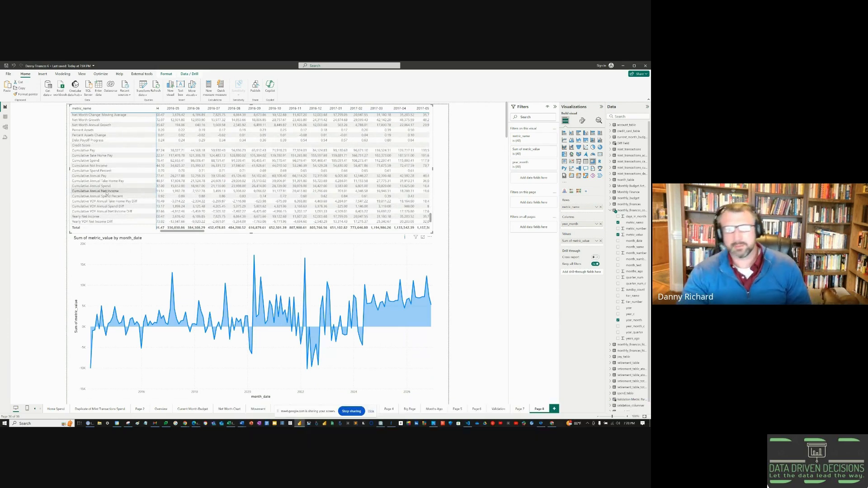
{"action": "scroll", "coordinate": [107, 194], "scroll_direction": "down", "scroll_amount": 4}
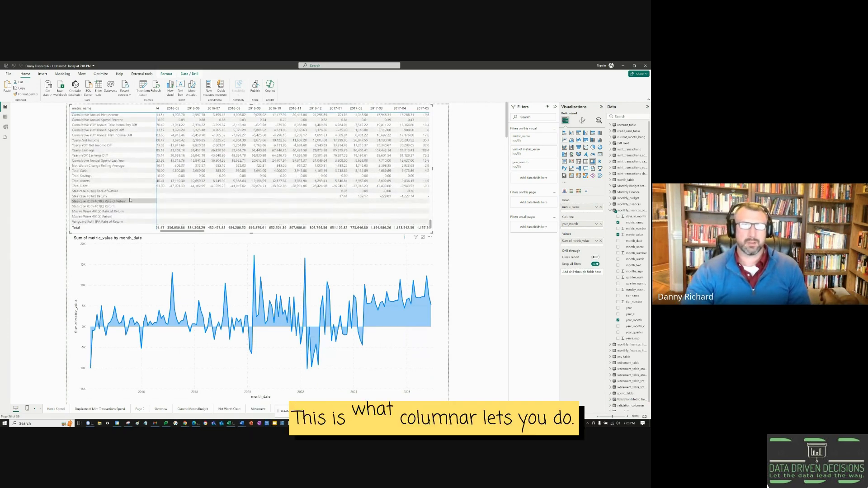
Step: Compare Steelcase 401(k) and Roth 401(k) returns and Cumulative Pay, ending on Debt Payoff Progress
{"action": "left_click", "coordinate": [116, 195]}
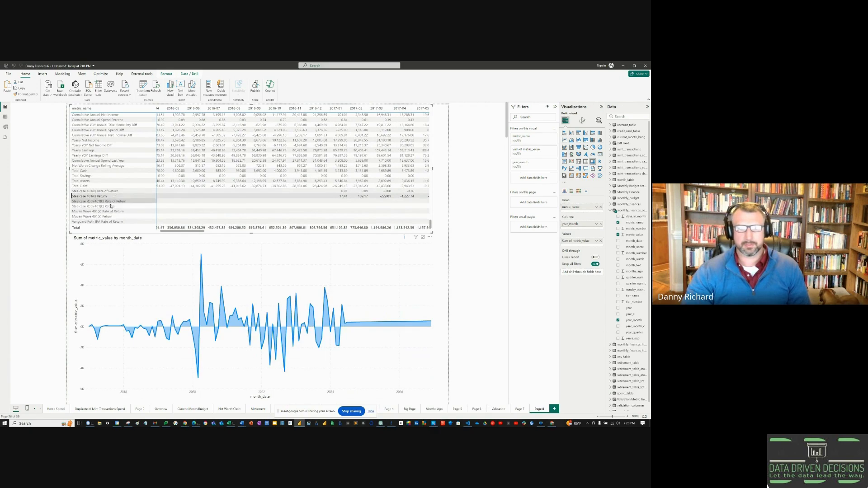
{"action": "left_click", "coordinate": [117, 206]}
{"action": "scroll", "coordinate": [117, 207], "scroll_direction": "down", "scroll_amount": 1}
{"action": "scroll", "coordinate": [116, 208], "scroll_direction": "up", "scroll_amount": 3}
{"action": "left_click", "coordinate": [120, 197]}
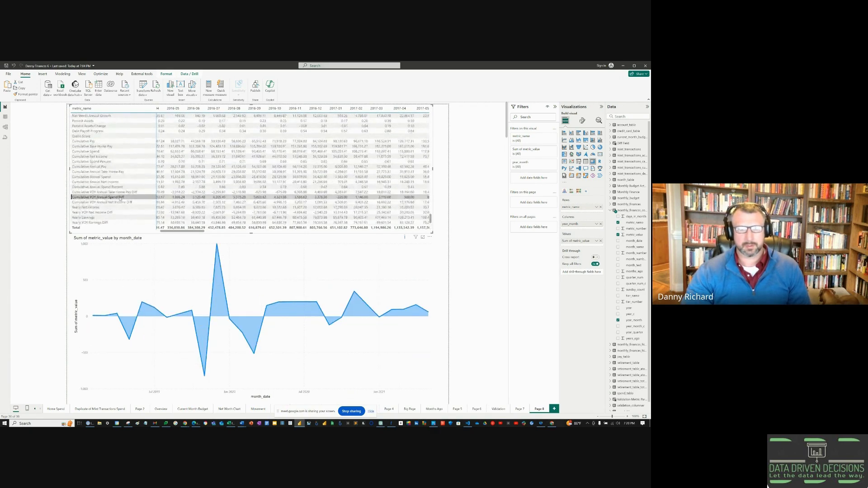
{"action": "scroll", "coordinate": [120, 193], "scroll_direction": "up", "scroll_amount": 2}
{"action": "left_click", "coordinate": [121, 192]}
{"action": "left_click", "coordinate": [124, 183]}
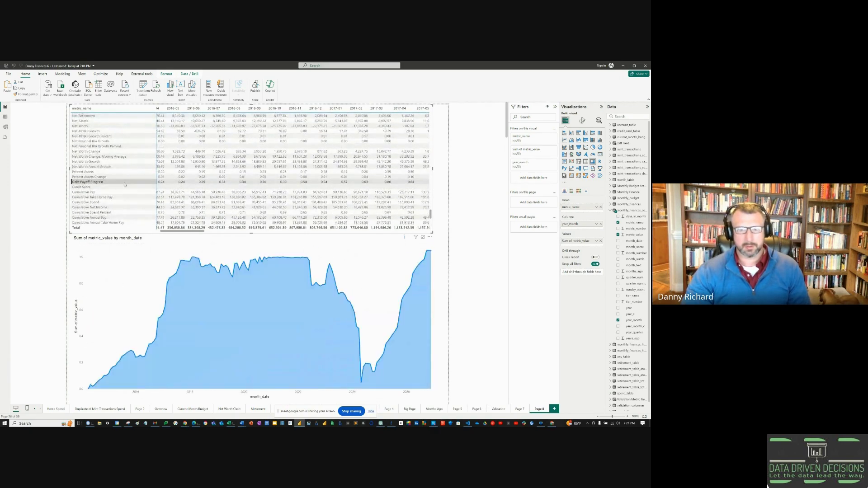
Step: Filter the chart to Credit Score, then review the matrix's Last, Current and Next Month values and sparklines
{"action": "left_click", "coordinate": [125, 187]}
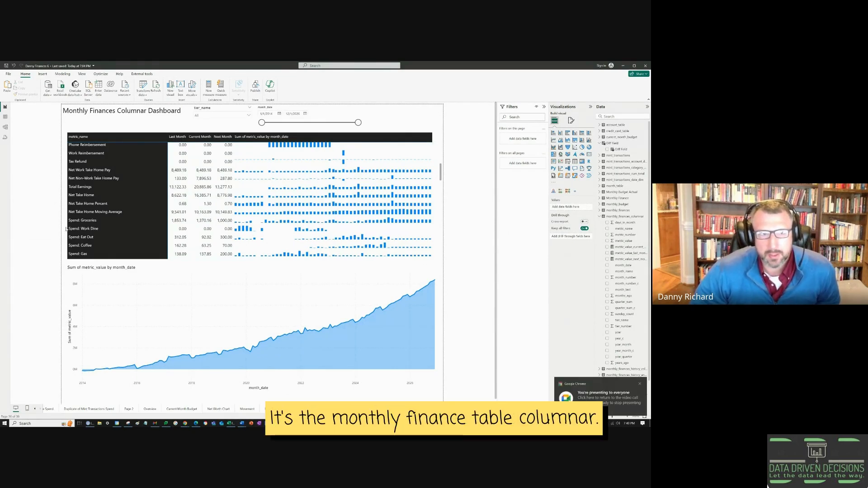
{"action": "scroll", "coordinate": [104, 189], "scroll_direction": "up", "scroll_amount": 5}
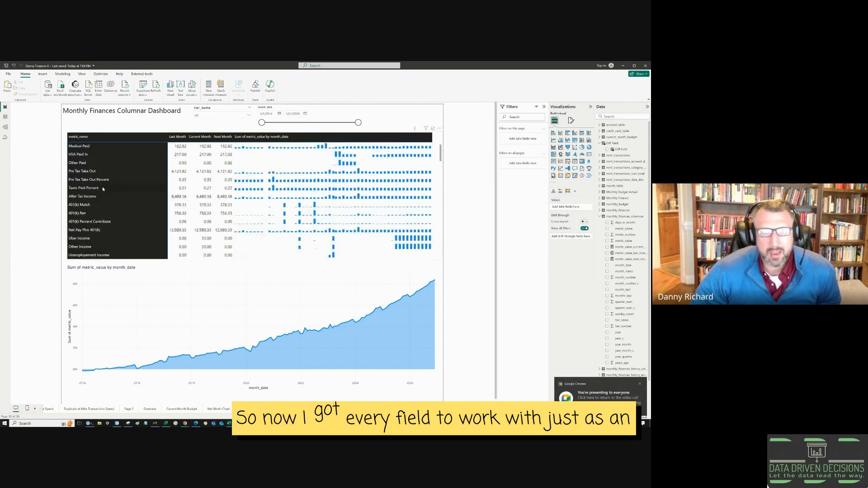
{"action": "scroll", "coordinate": [90, 162], "scroll_direction": "down", "scroll_amount": 10}
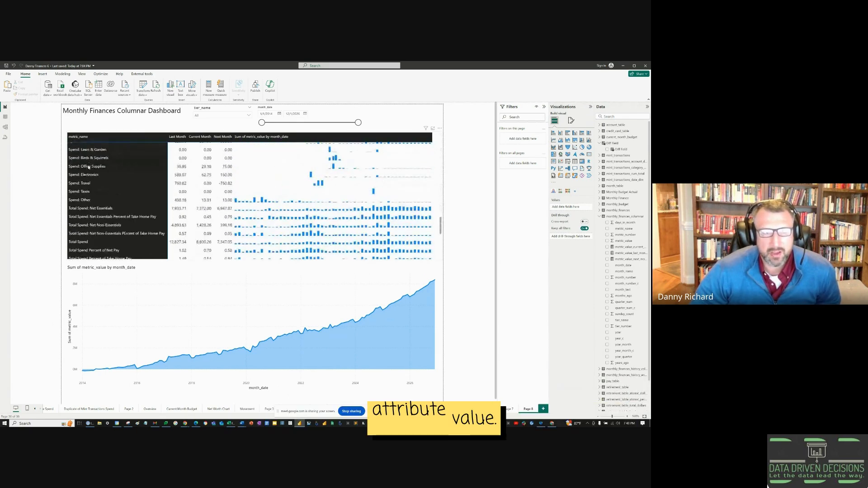
{"action": "scroll", "coordinate": [88, 167], "scroll_direction": "down", "scroll_amount": 5}
{"action": "scroll", "coordinate": [88, 174], "scroll_direction": "down", "scroll_amount": 5}
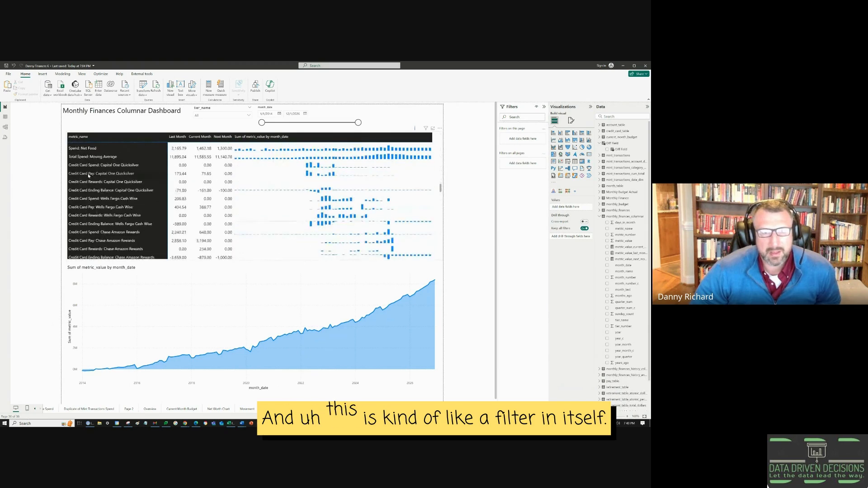
{"action": "scroll", "coordinate": [86, 194], "scroll_direction": "up", "scroll_amount": 5}
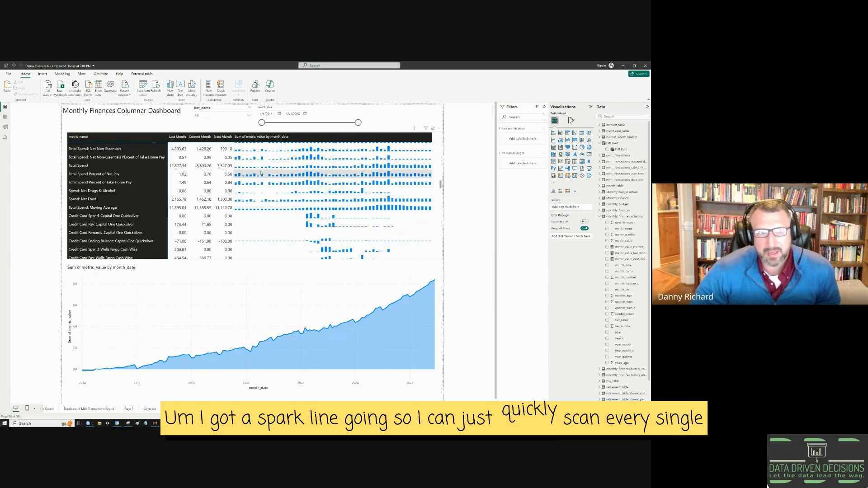
{"action": "scroll", "coordinate": [159, 196], "scroll_direction": "up", "scroll_amount": 1}
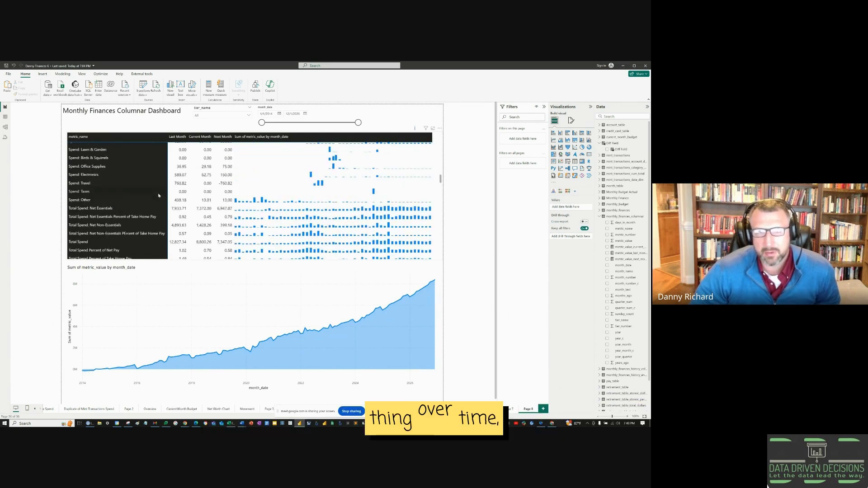
{"action": "scroll", "coordinate": [158, 195], "scroll_direction": "down", "scroll_amount": 5}
{"action": "scroll", "coordinate": [159, 195], "scroll_direction": "up", "scroll_amount": 4}
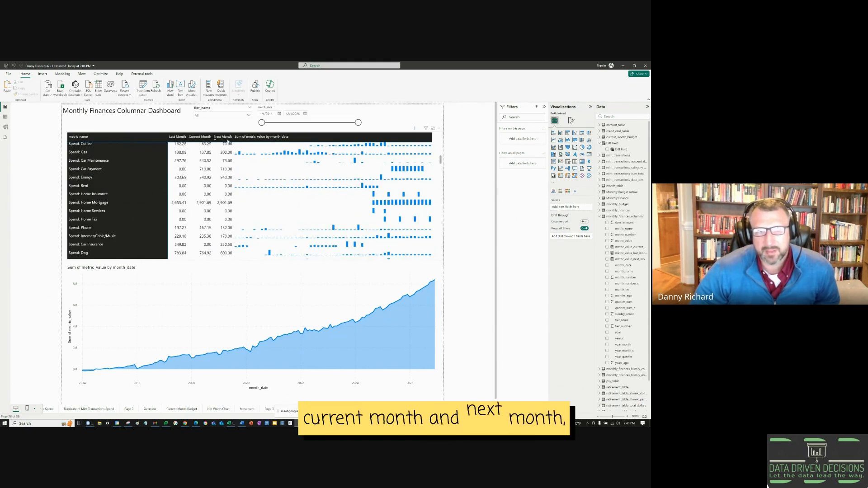
{"action": "scroll", "coordinate": [159, 203], "scroll_direction": "up", "scroll_amount": 2}
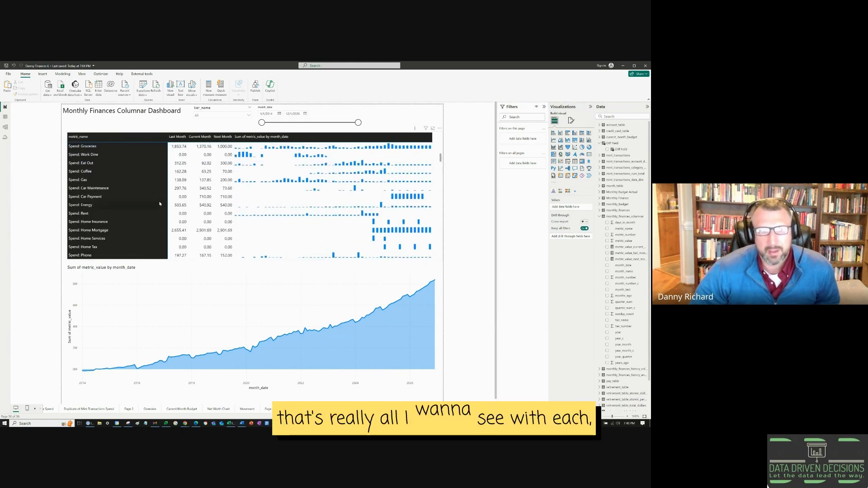
{"action": "scroll", "coordinate": [84, 197], "scroll_direction": "up", "scroll_amount": 3}
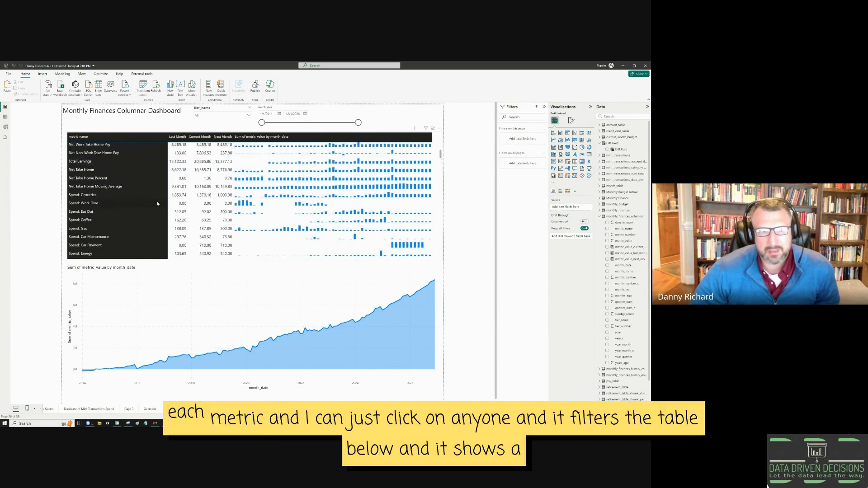
Step: Filter the area chart to Groceries, Work Dine, Eat Out, Coffee, Gas and Phone spending in turn
{"action": "left_click", "coordinate": [84, 198]}
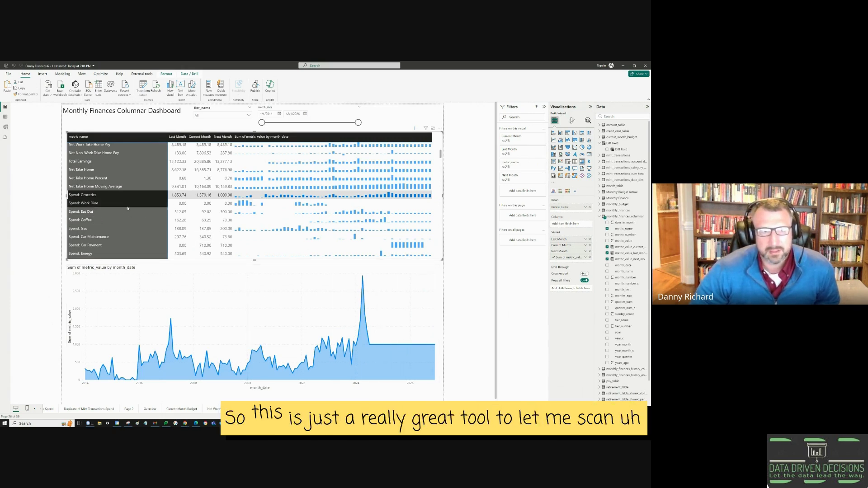
{"action": "left_click", "coordinate": [127, 206]}
{"action": "left_click", "coordinate": [113, 212]}
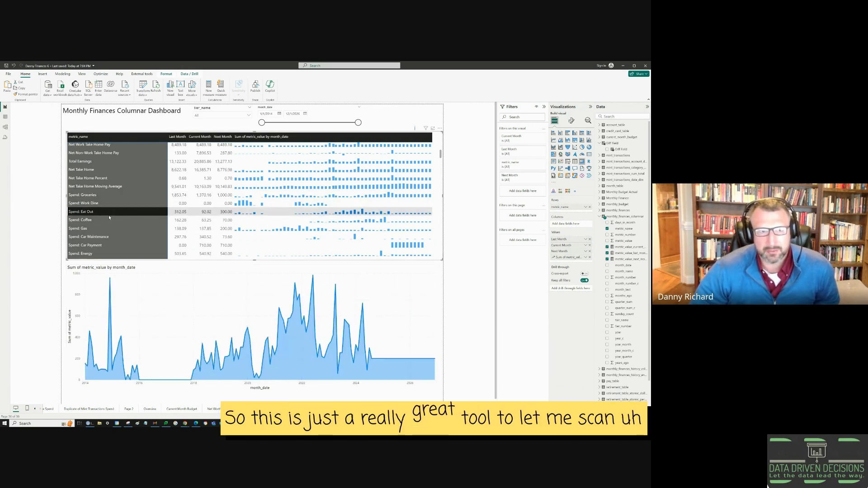
{"action": "left_click", "coordinate": [96, 221]}
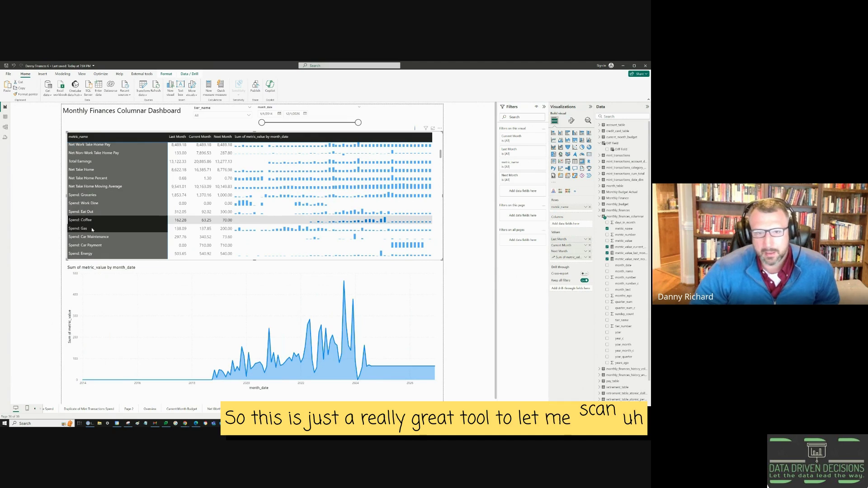
{"action": "left_click", "coordinate": [91, 229]}
{"action": "scroll", "coordinate": [92, 229], "scroll_direction": "down", "scroll_amount": 3}
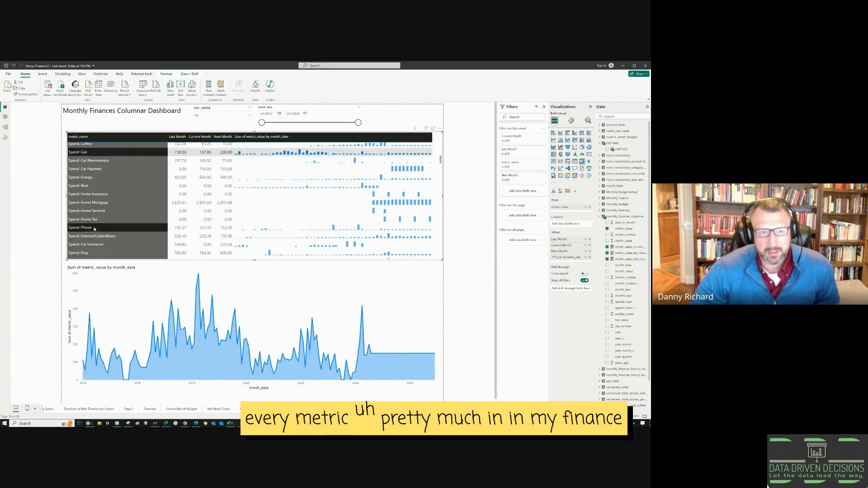
{"action": "left_click", "coordinate": [95, 228]}
Step: Continue through Books, Health and Other spending, finishing on Total Spend
{"action": "scroll", "coordinate": [90, 226], "scroll_direction": "down", "scroll_amount": 2}
{"action": "left_click", "coordinate": [86, 219]}
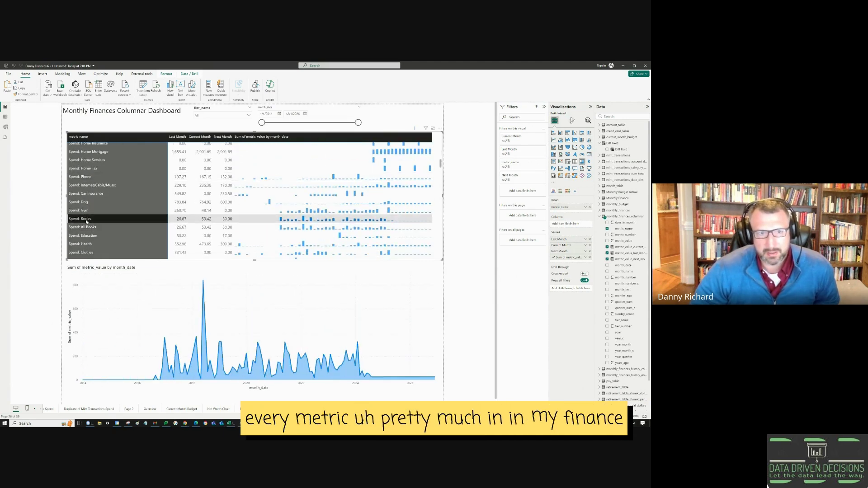
{"action": "scroll", "coordinate": [86, 221], "scroll_direction": "down", "scroll_amount": 1}
{"action": "left_click", "coordinate": [85, 221]}
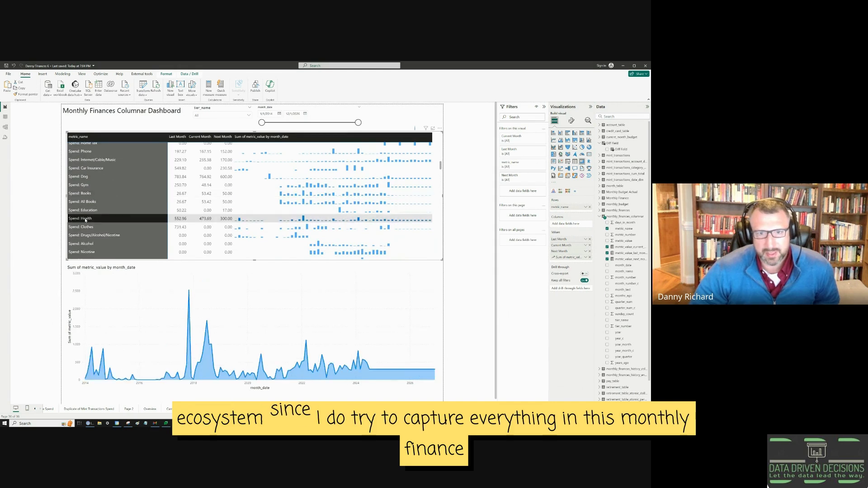
{"action": "scroll", "coordinate": [85, 220], "scroll_direction": "down", "scroll_amount": 4}
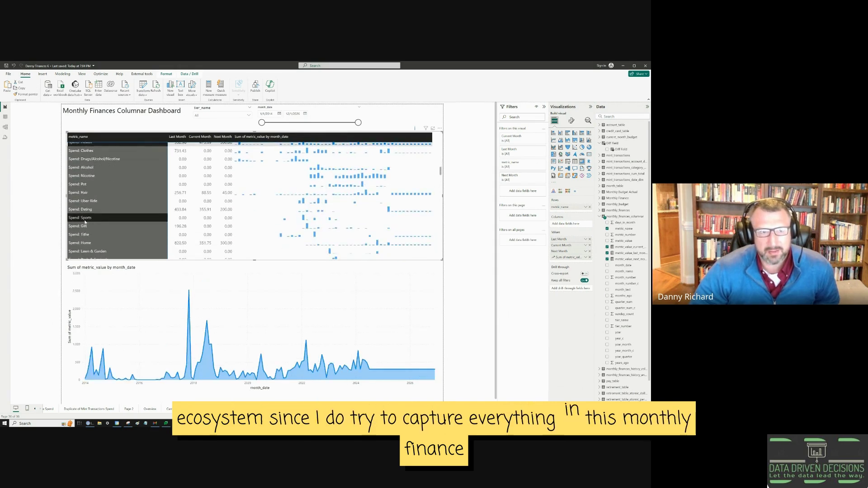
{"action": "left_click", "coordinate": [85, 218]}
{"action": "scroll", "coordinate": [83, 222], "scroll_direction": "down", "scroll_amount": 2}
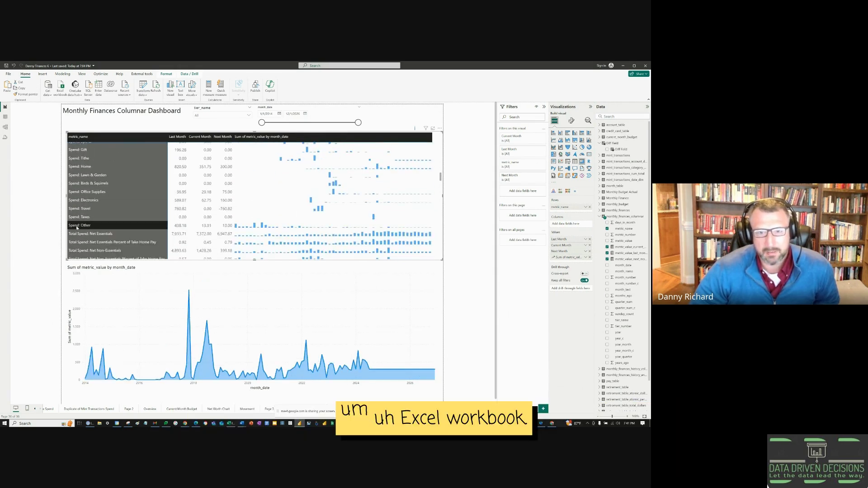
{"action": "left_click", "coordinate": [78, 226]}
{"action": "scroll", "coordinate": [78, 228], "scroll_direction": "down", "scroll_amount": 1}
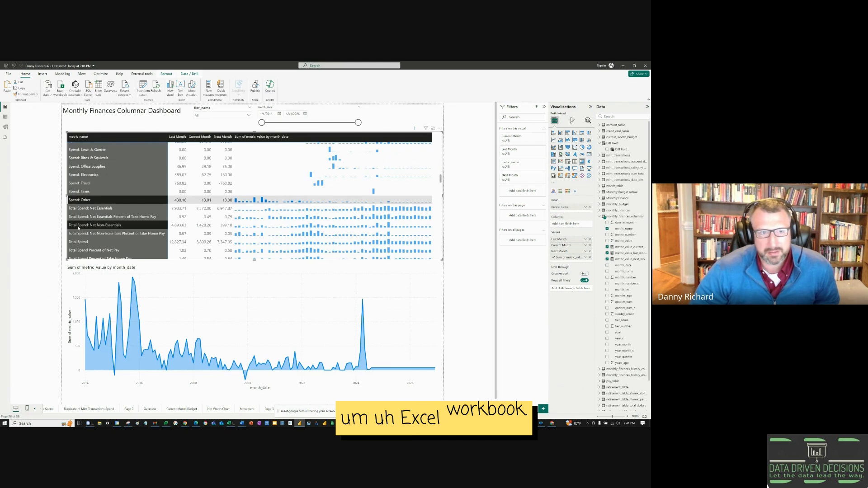
{"action": "left_click", "coordinate": [73, 243]}
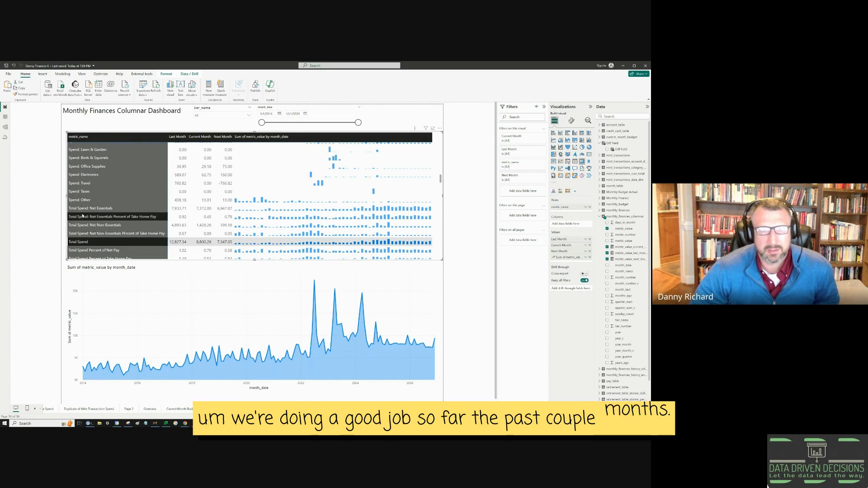
Step: Scroll the matrix down to the Net Worth row and cross-filter the area chart to it
{"action": "scroll", "coordinate": [103, 243], "scroll_direction": "down", "scroll_amount": 10}
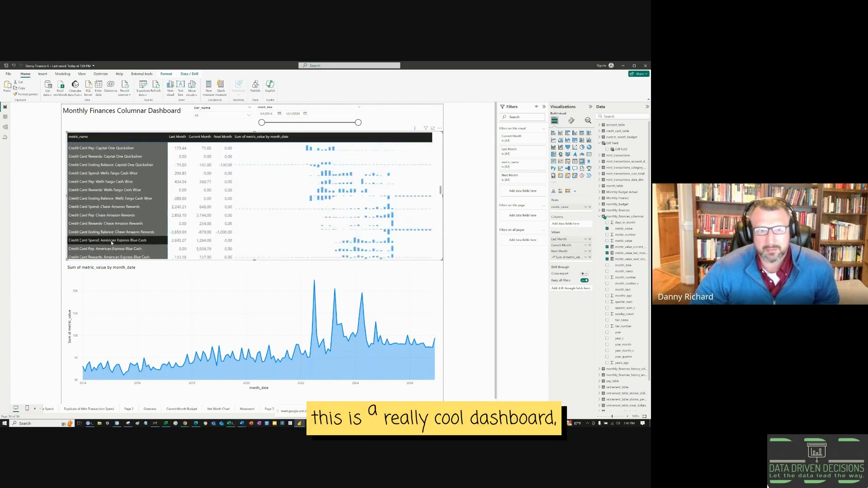
{"action": "scroll", "coordinate": [112, 244], "scroll_direction": "down", "scroll_amount": 10}
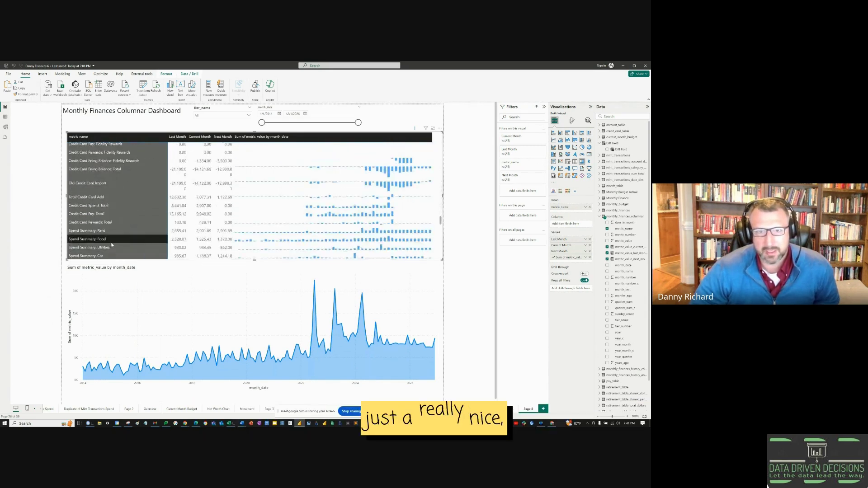
{"action": "scroll", "coordinate": [112, 245], "scroll_direction": "down", "scroll_amount": 10}
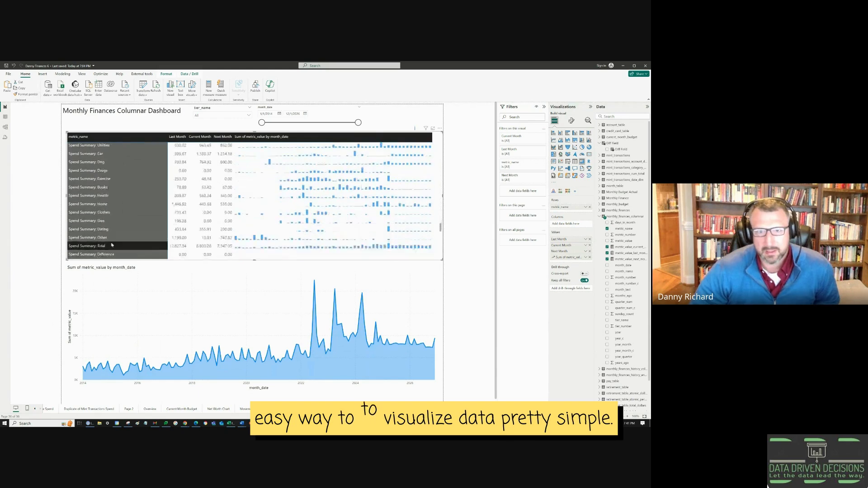
{"action": "scroll", "coordinate": [111, 244], "scroll_direction": "down", "scroll_amount": 10}
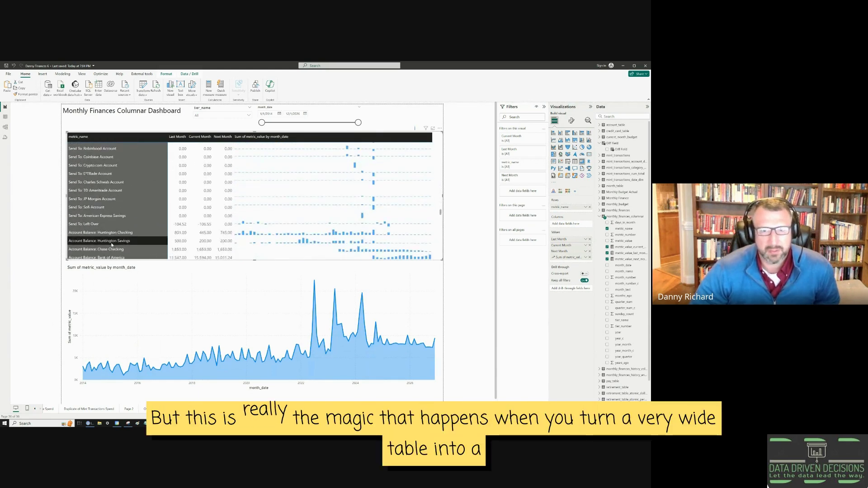
{"action": "scroll", "coordinate": [111, 244], "scroll_direction": "down", "scroll_amount": 3}
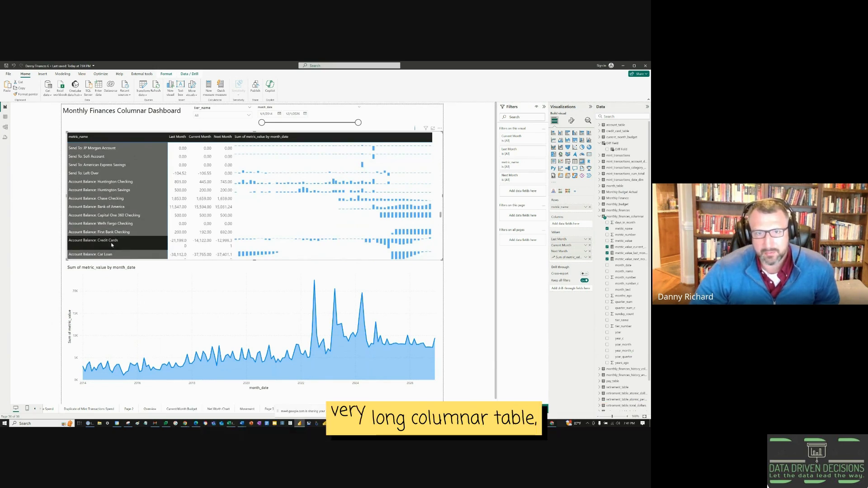
{"action": "scroll", "coordinate": [115, 236], "scroll_direction": "down", "scroll_amount": 5}
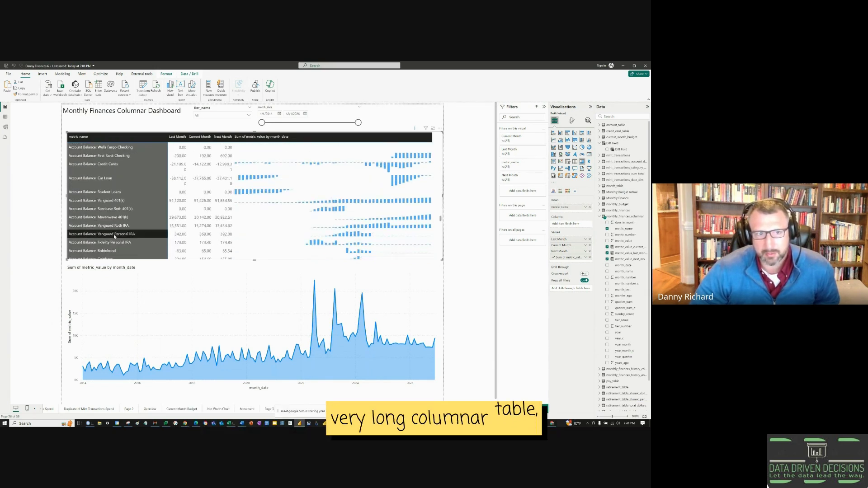
{"action": "scroll", "coordinate": [115, 236], "scroll_direction": "down", "scroll_amount": 5}
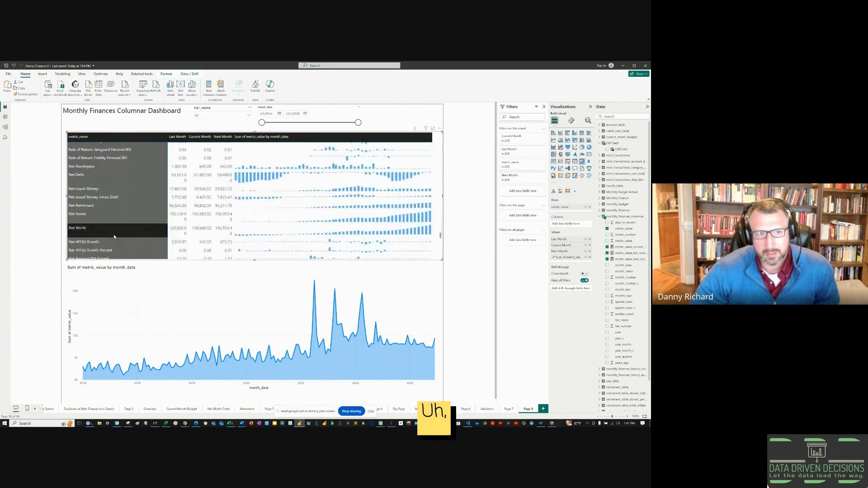
{"action": "left_click", "coordinate": [84, 178]}
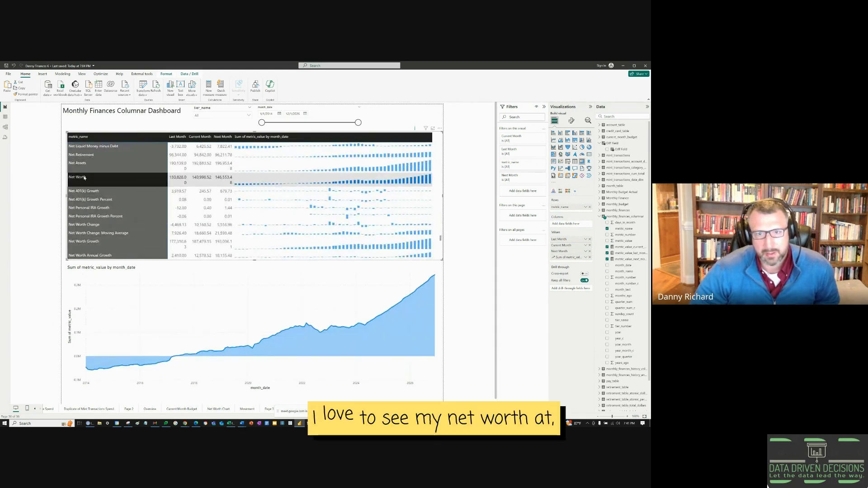